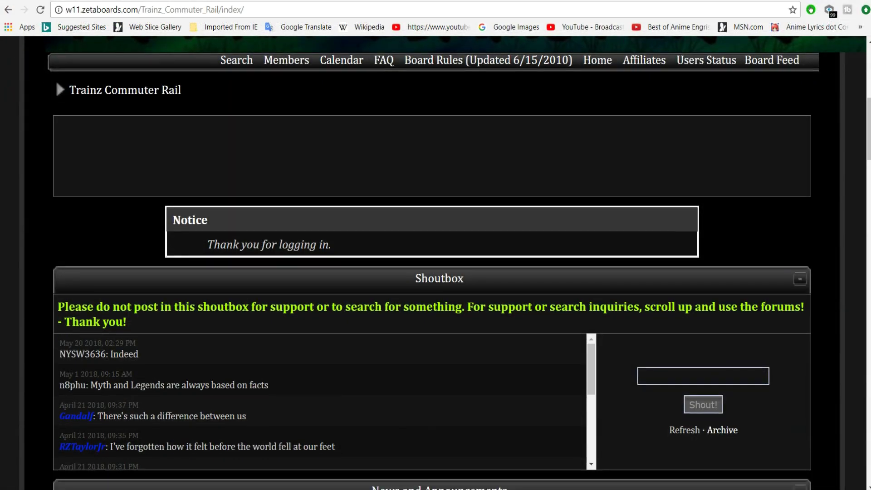
# Open the Downloads index from the forum's Downloads section and bring its category key and station scene into view
pyautogui.scroll(-5, 435, 263)
pyautogui.scroll(-12, 436, 263)
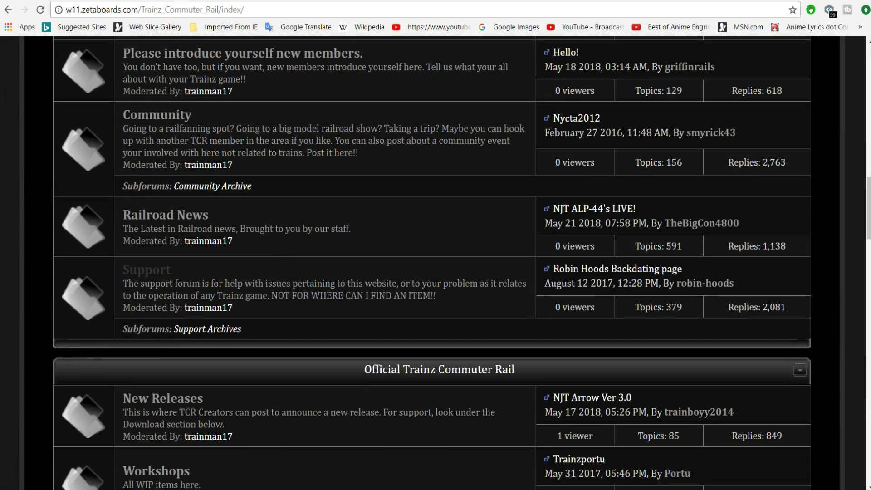
pyautogui.scroll(-15, 435, 263)
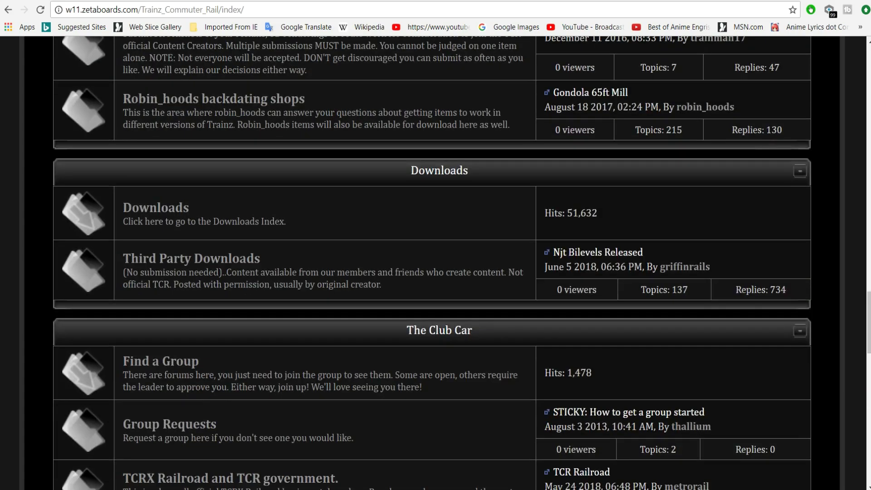
pyautogui.click(156, 208)
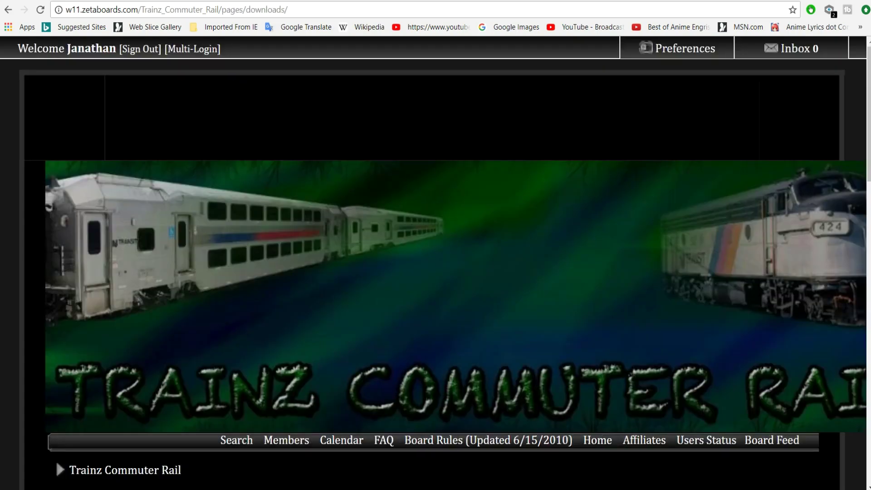
pyautogui.scroll(-9, 155, 207)
pyautogui.scroll(-5, 435, 263)
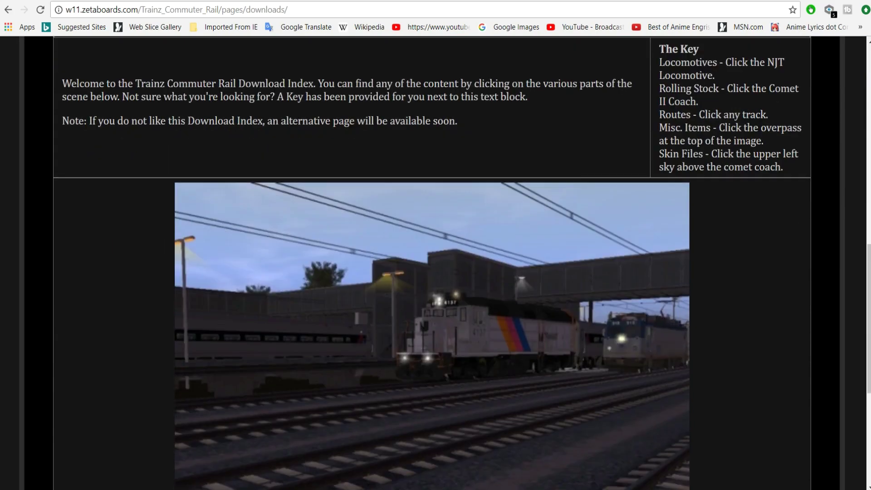
pyautogui.scroll(1, 435, 263)
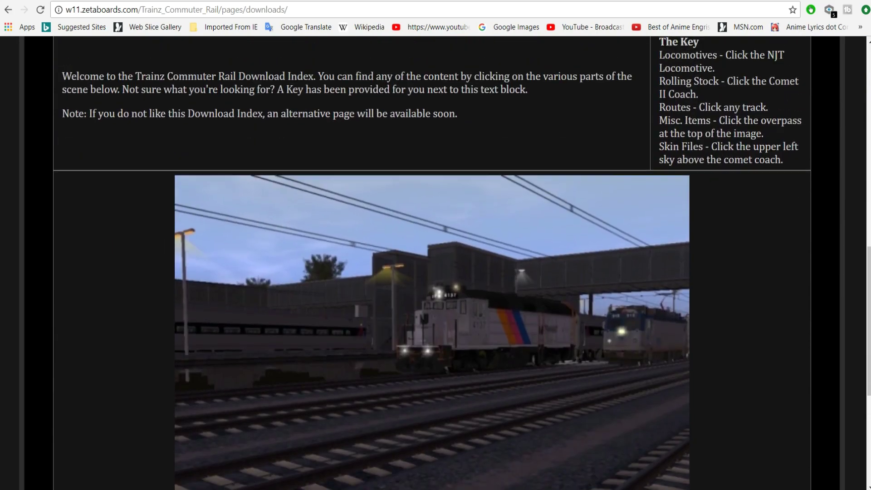
# Switch to Bandicam, turn on showing the mouse cursor in recordings, and minimize its window
pyautogui.moveTo(463, 486)
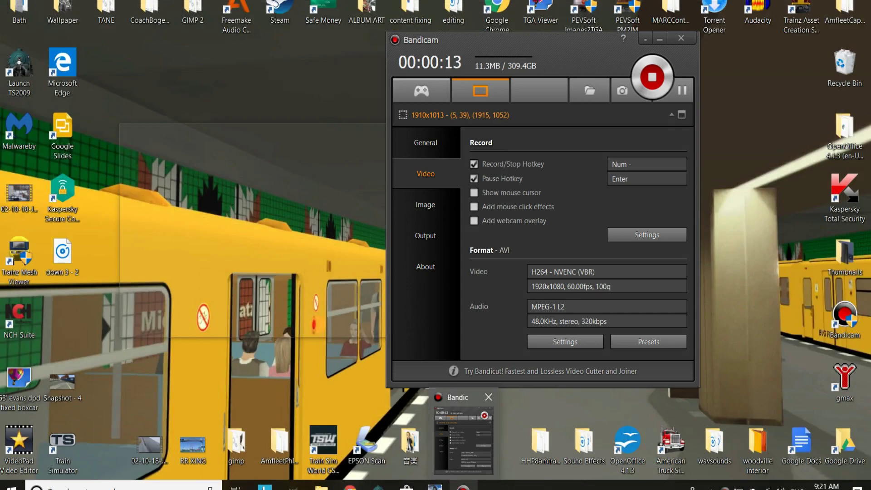
pyautogui.click(463, 440)
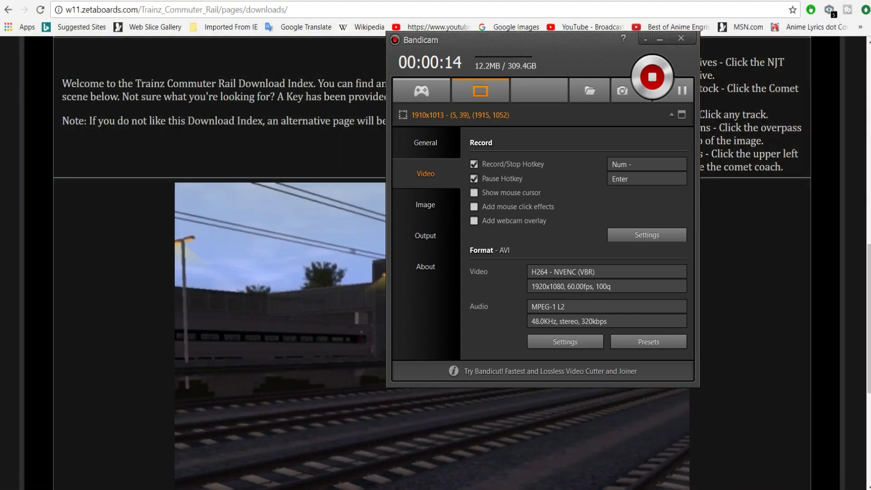
pyautogui.click(474, 193)
pyautogui.click(660, 39)
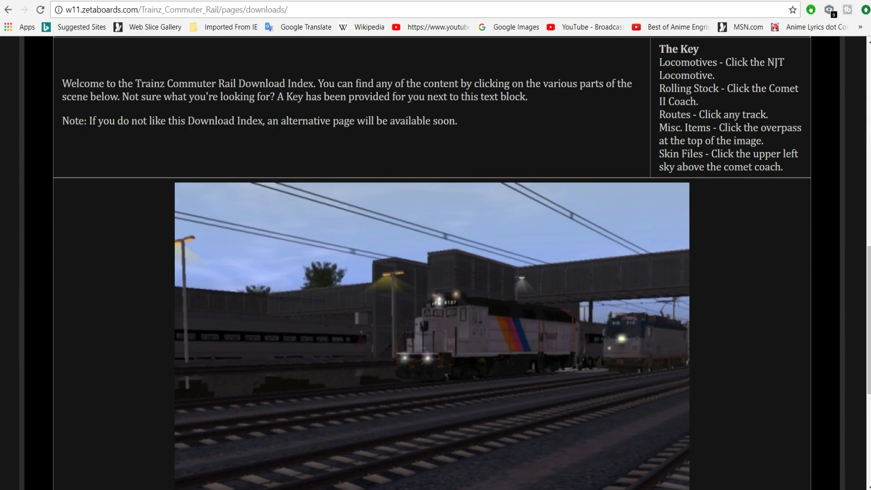
# Open the locomotive downloads page through the NJT locomotive in the scene image
pyautogui.scroll(-1, 431, 281)
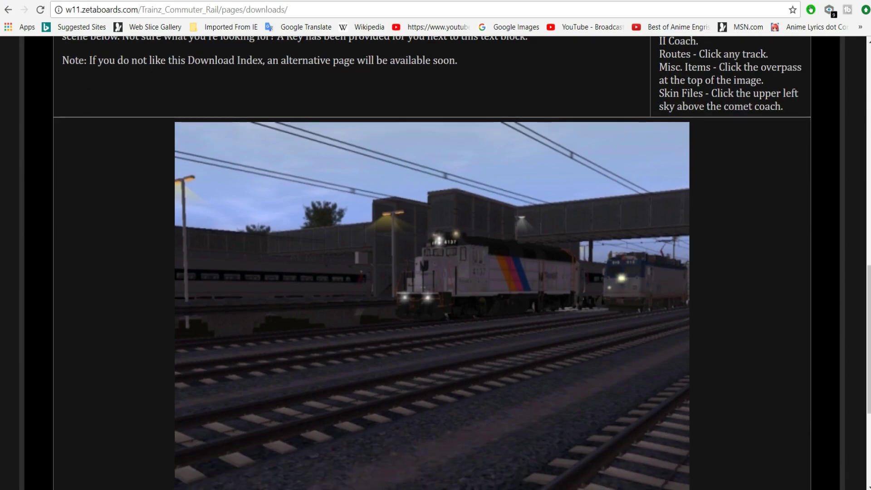
pyautogui.scroll(-1, 432, 281)
pyautogui.click(496, 207)
# Find the NJT GP40 pack in the locomotive list and save its archive as NJTgp40s in the Downloads folder
pyautogui.scroll(-4, 496, 207)
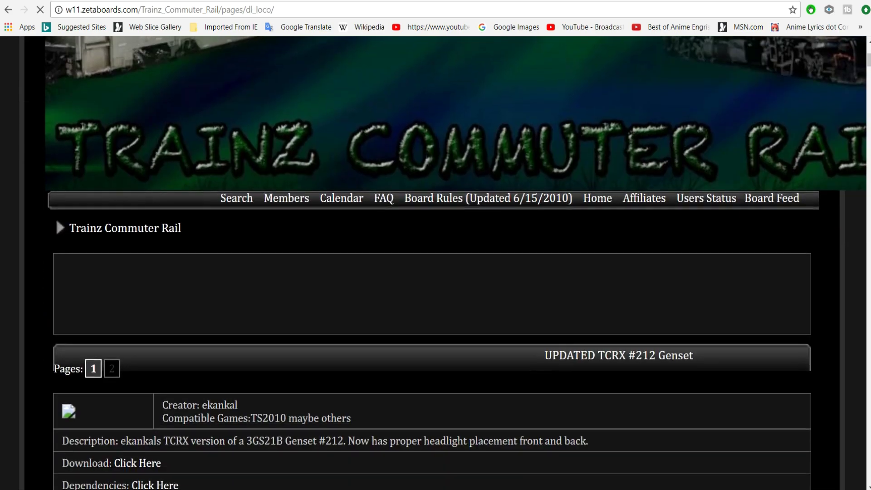
pyautogui.scroll(-3, 496, 207)
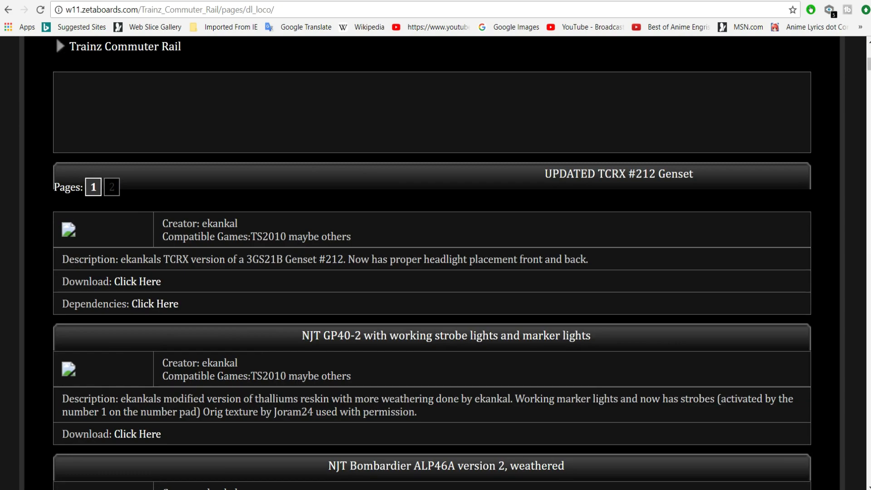
pyautogui.scroll(-8, 432, 263)
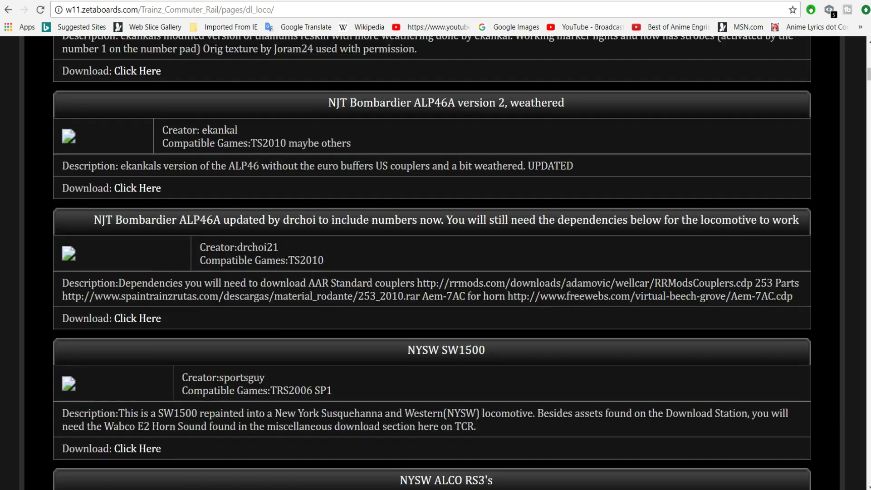
pyautogui.scroll(-4, 432, 263)
pyautogui.scroll(-10, 432, 263)
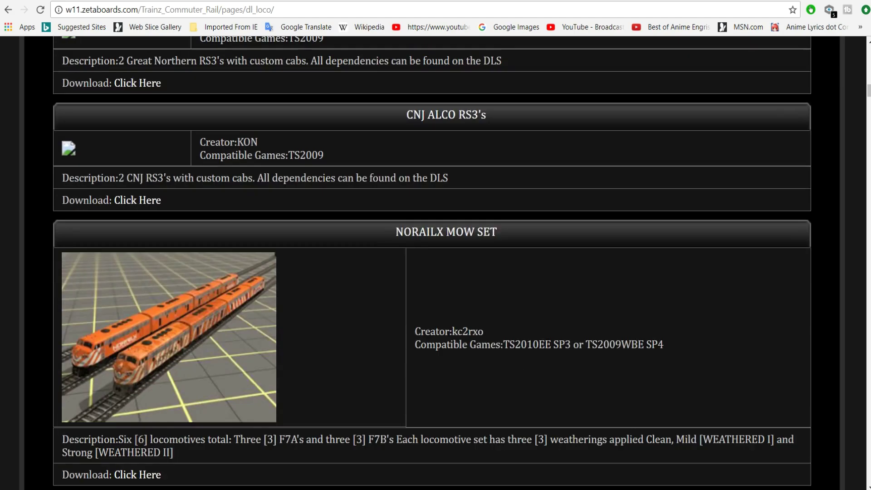
pyautogui.scroll(-12, 432, 263)
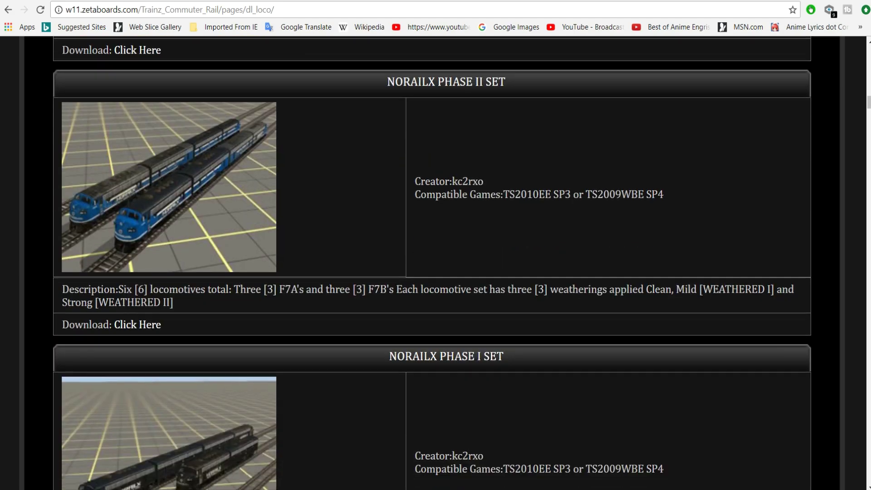
pyautogui.scroll(-20, 431, 263)
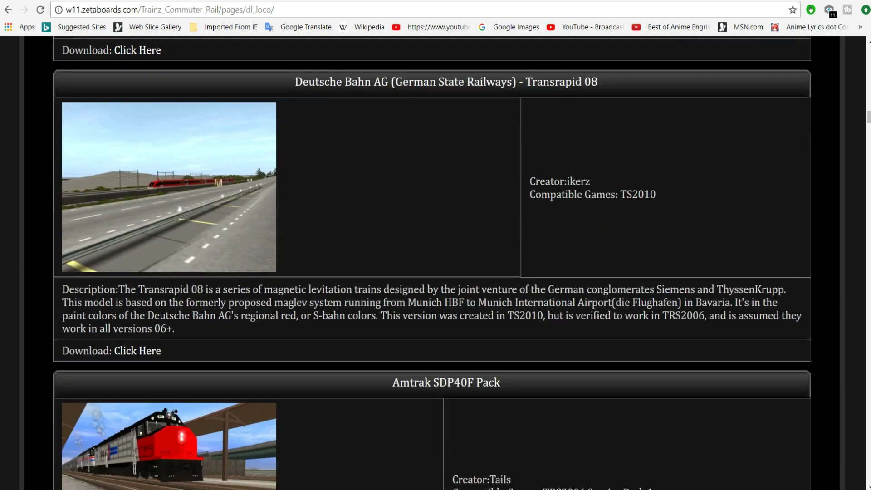
pyautogui.scroll(-20, 432, 264)
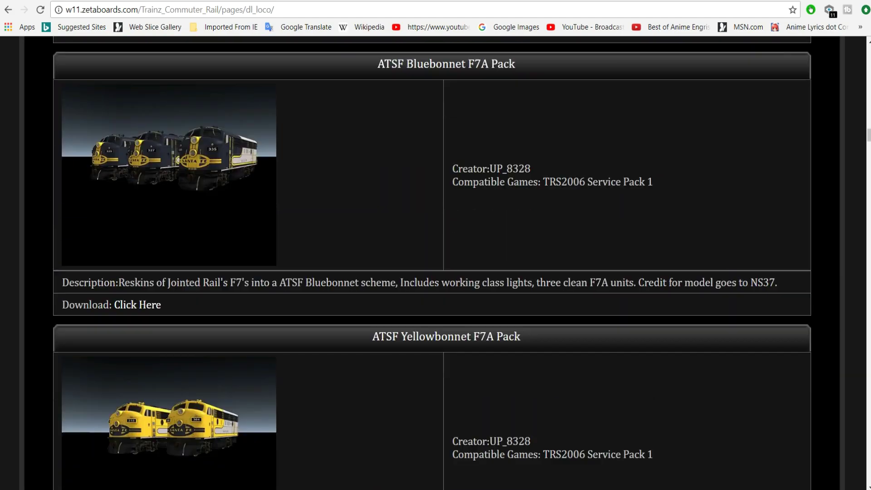
pyautogui.scroll(-10, 432, 263)
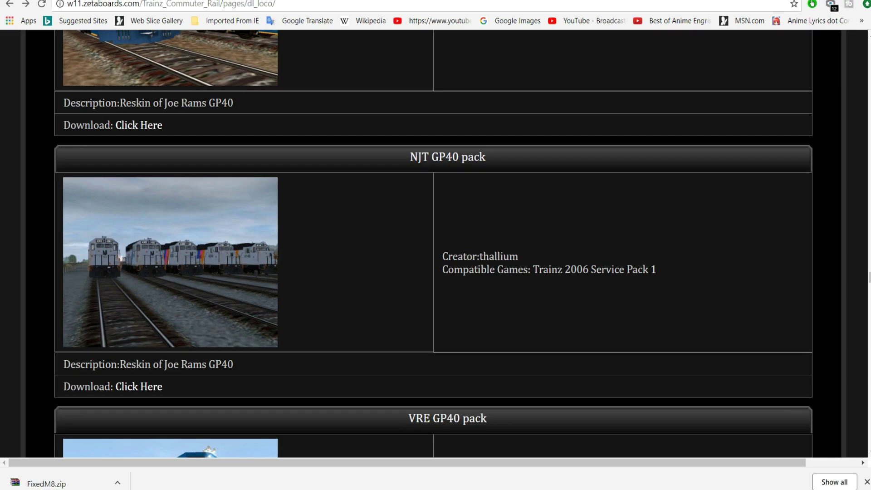
pyautogui.scroll(-2, 138, 325)
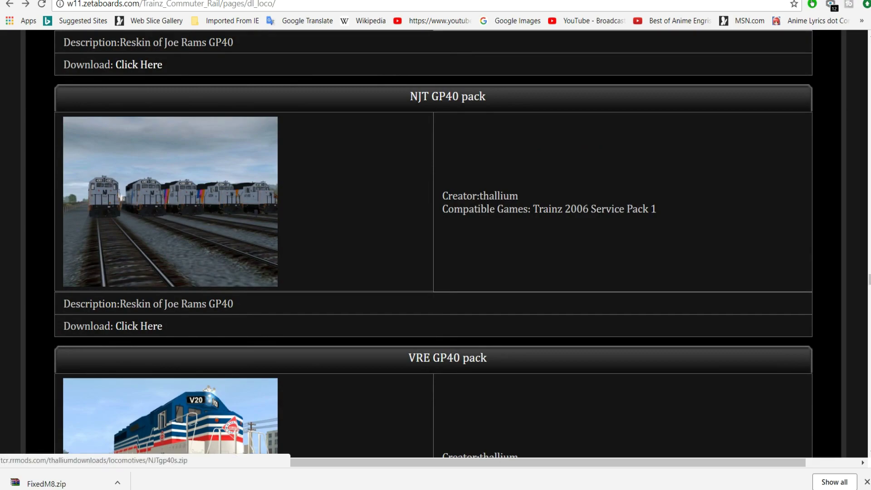
pyautogui.click(138, 326)
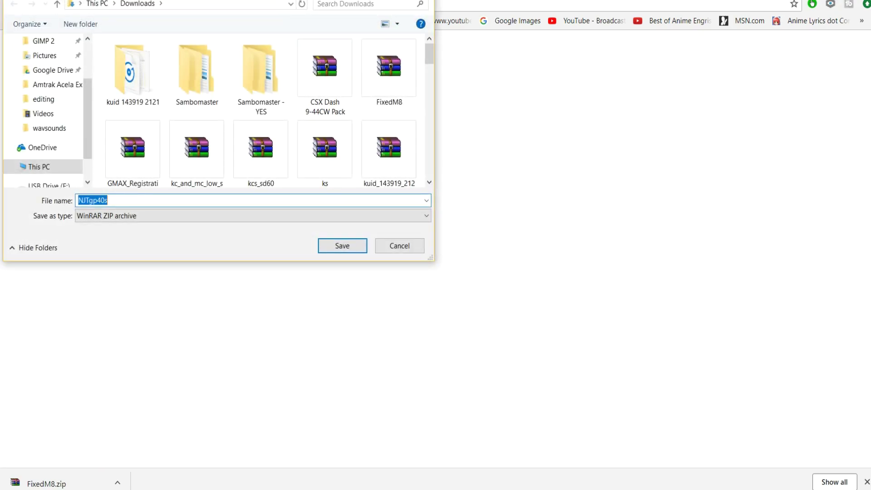
pyautogui.click(341, 245)
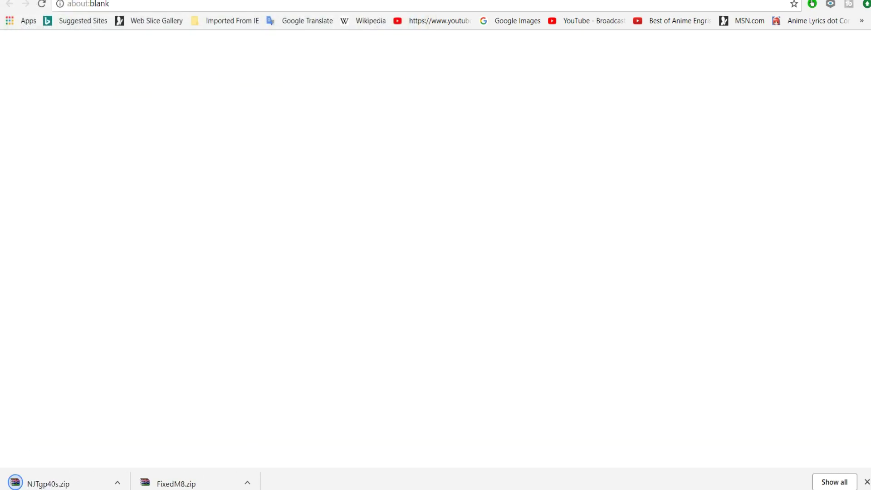
# Extract the NJT gp40#4204 file from the NJTgp40s.zip archive into the Downloads folder
pyautogui.moveTo(294, 488)
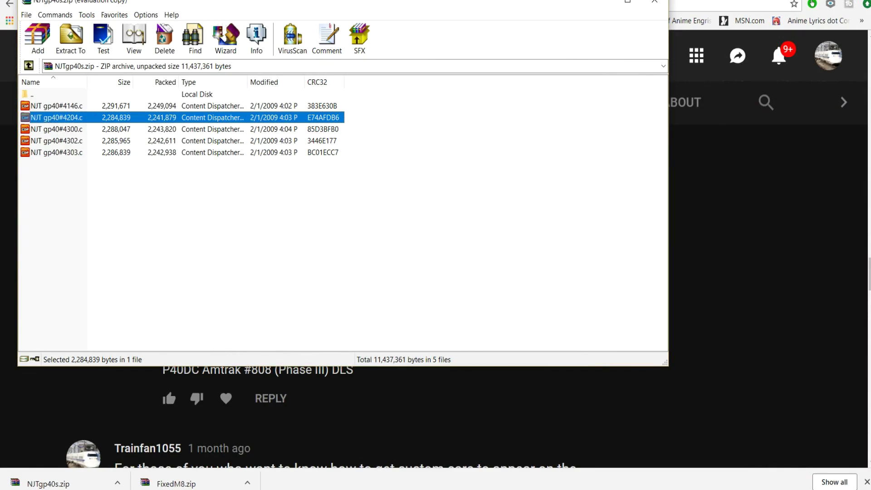
pyautogui.rightClick(68, 117)
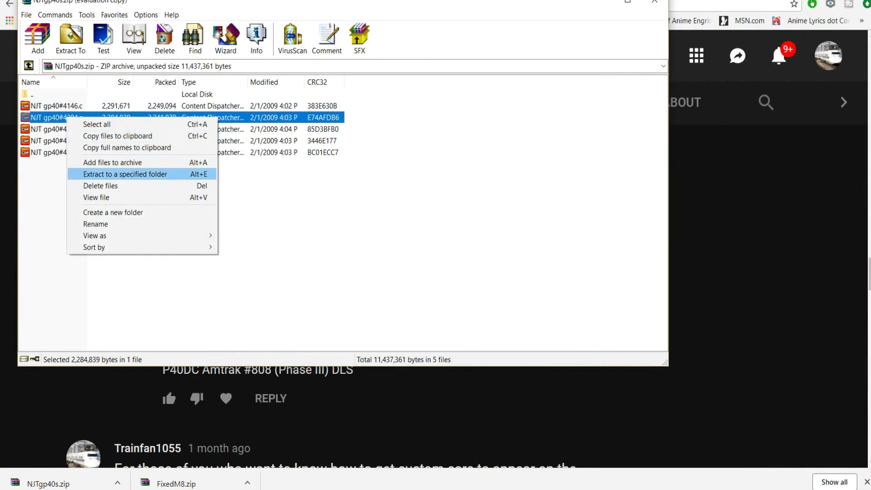
pyautogui.press('Return')
pyautogui.click(392, 182)
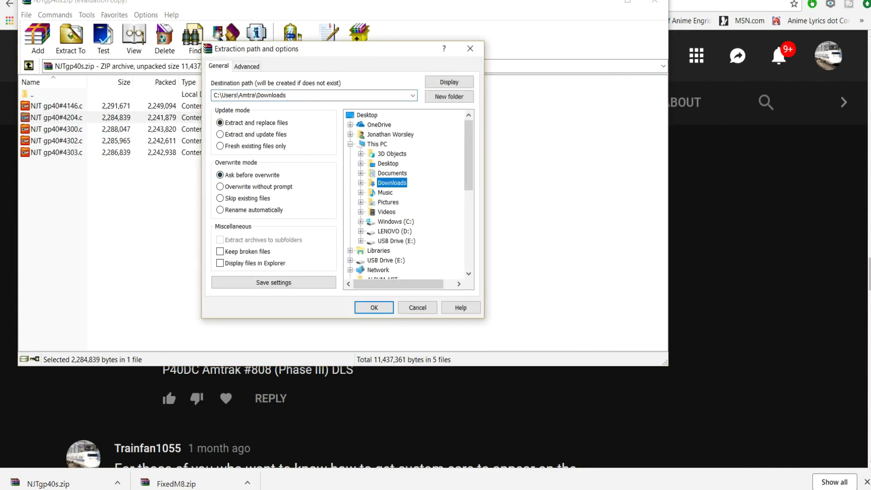
pyautogui.click(374, 307)
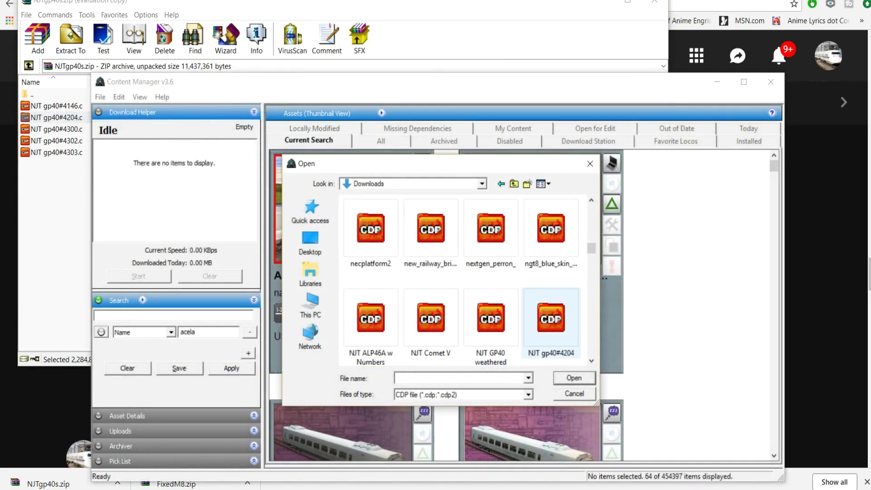
# Import the NJT gp40#4204 CDP file into Content Manager and show the installed asset in the main list
pyautogui.click(551, 322)
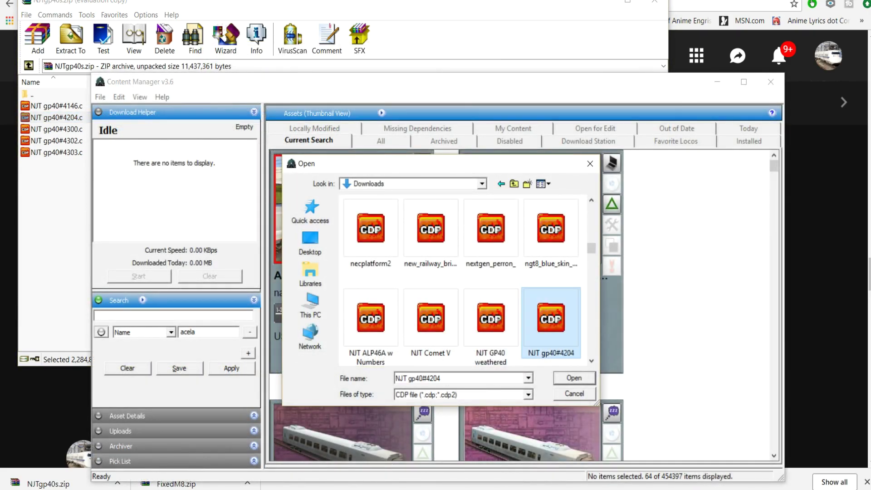
pyautogui.click(573, 378)
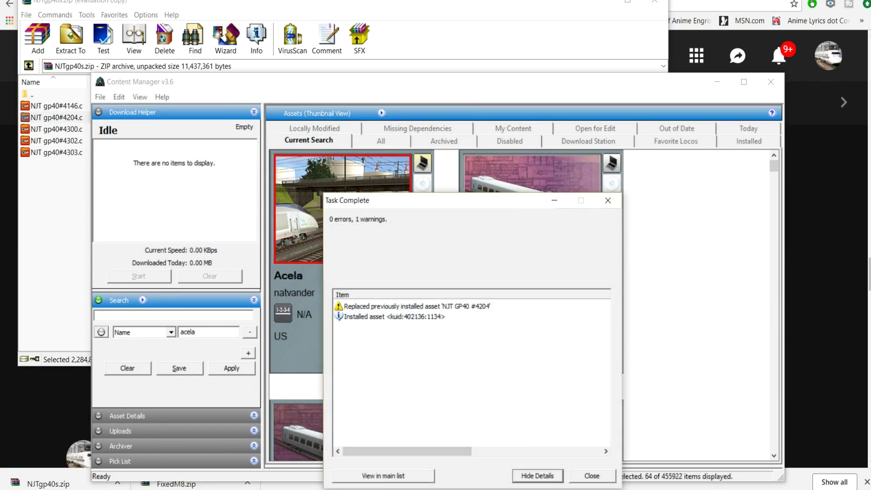
pyautogui.click(383, 475)
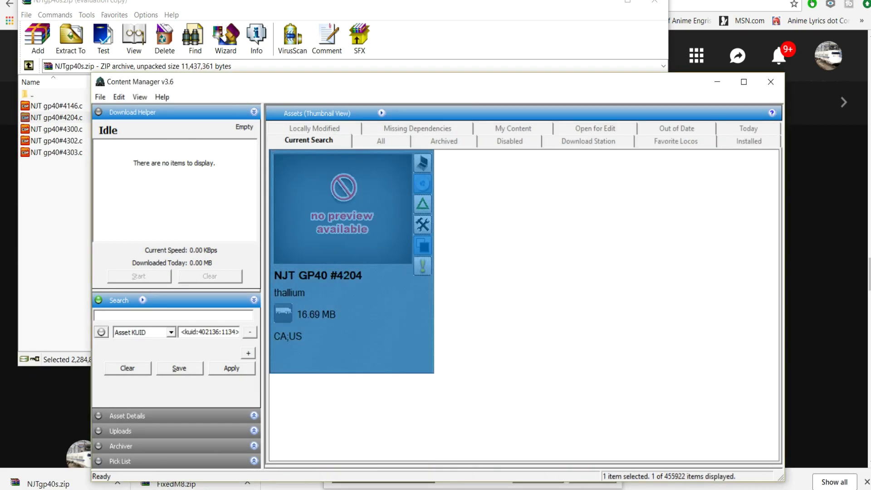
# Commit the NJT GP40 #4204 asset, trusting the application in both security prompts, and close the leftover archive window and task report
pyautogui.hotkey('ctrl', 'm')
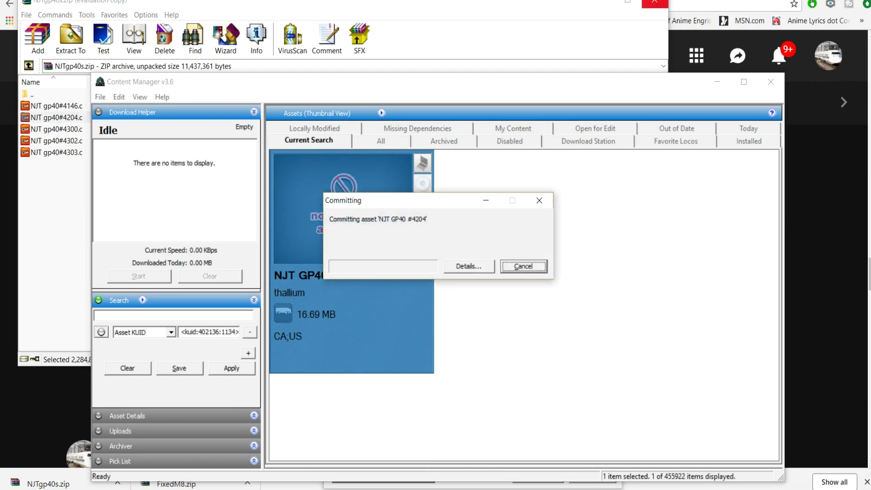
pyautogui.click(654, 3)
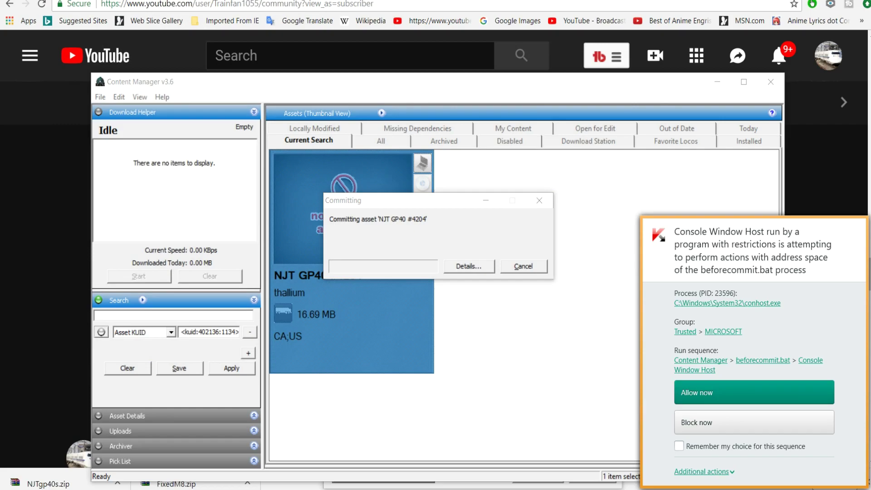
pyautogui.click(701, 471)
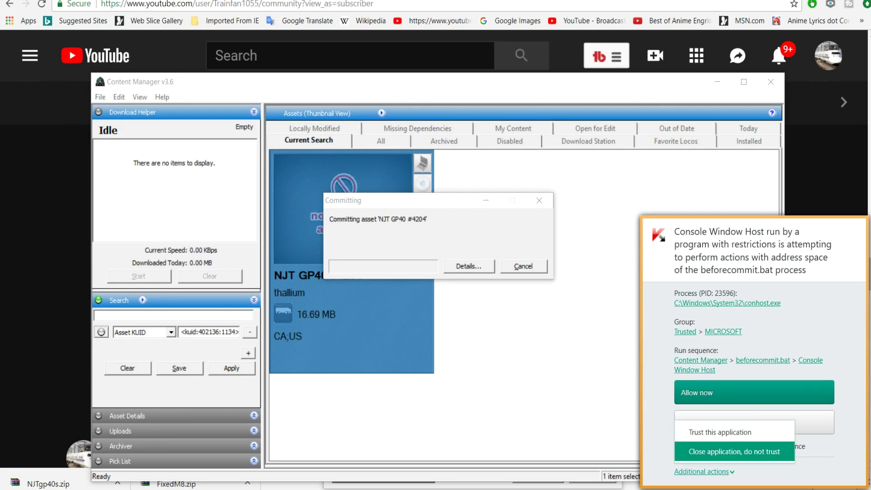
pyautogui.click(720, 432)
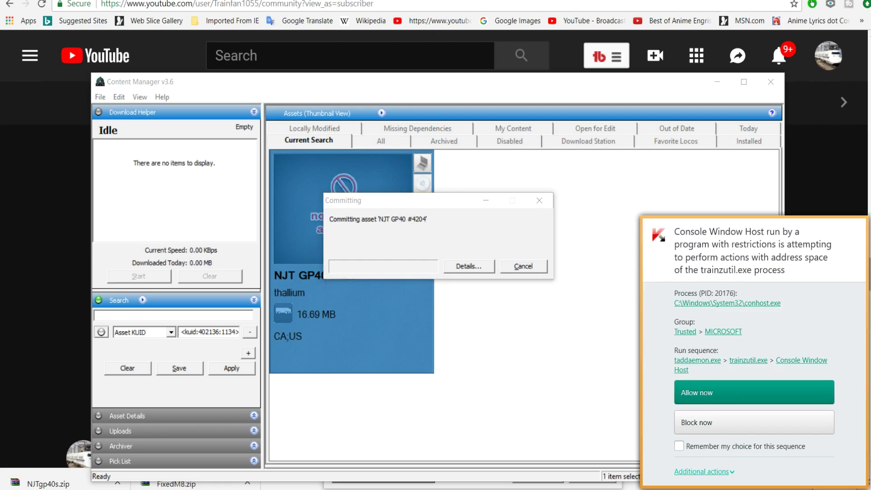
pyautogui.click(701, 471)
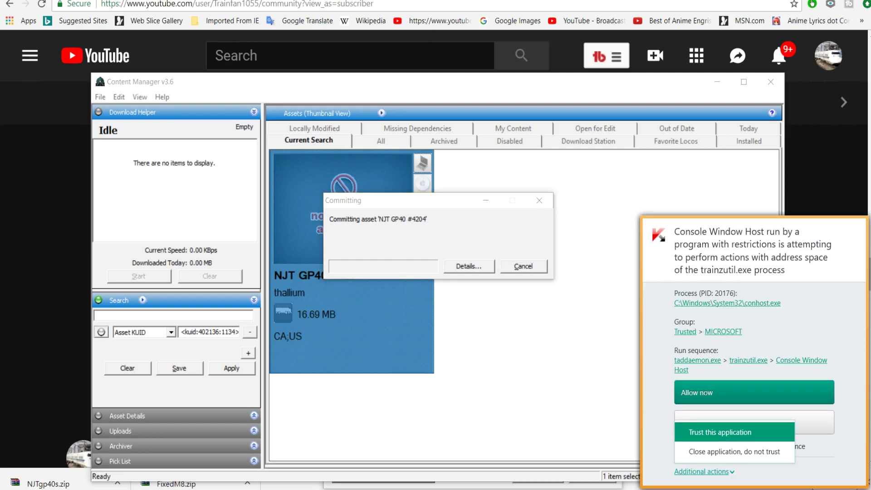
pyautogui.click(720, 432)
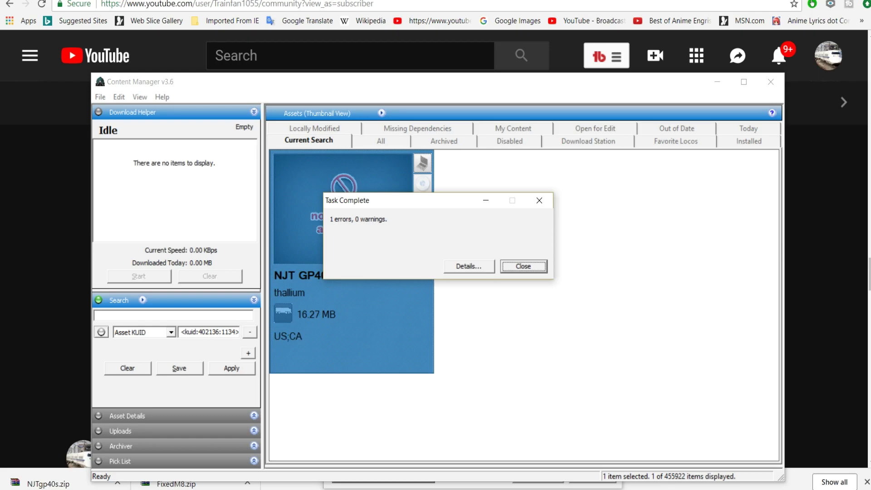
pyautogui.press('Return')
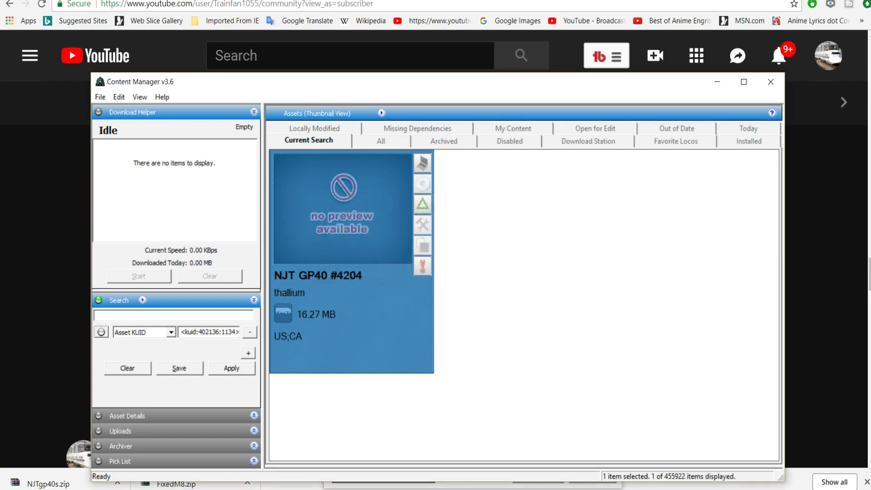
# Display the errors and warnings of the NJT GP40 #4204 asset
pyautogui.rightClick(381, 276)
pyautogui.click(433, 321)
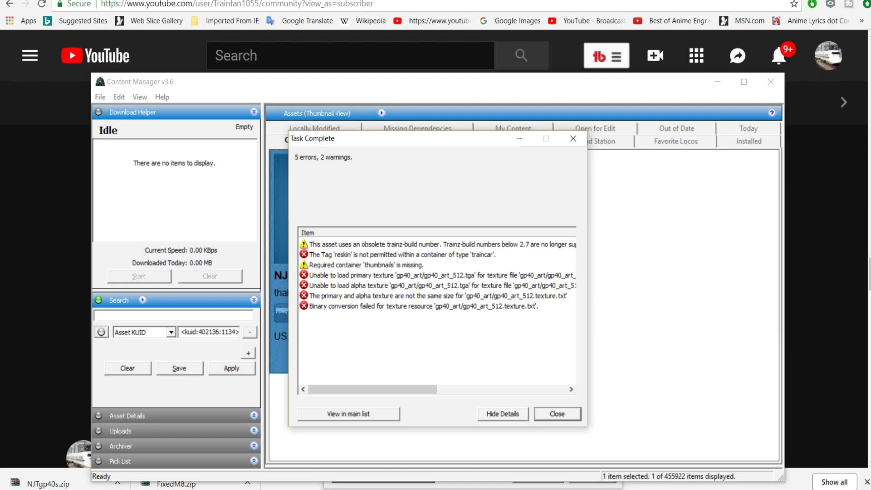
# Close the error report and open the NJT GP40 #4204 asset's folder for editing, trusting the application in the security prompt
pyautogui.press('Return')
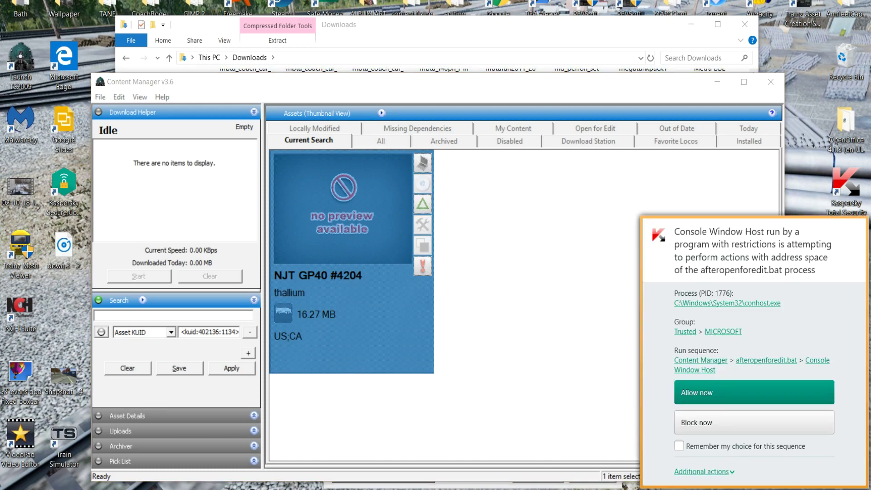
pyautogui.click(701, 472)
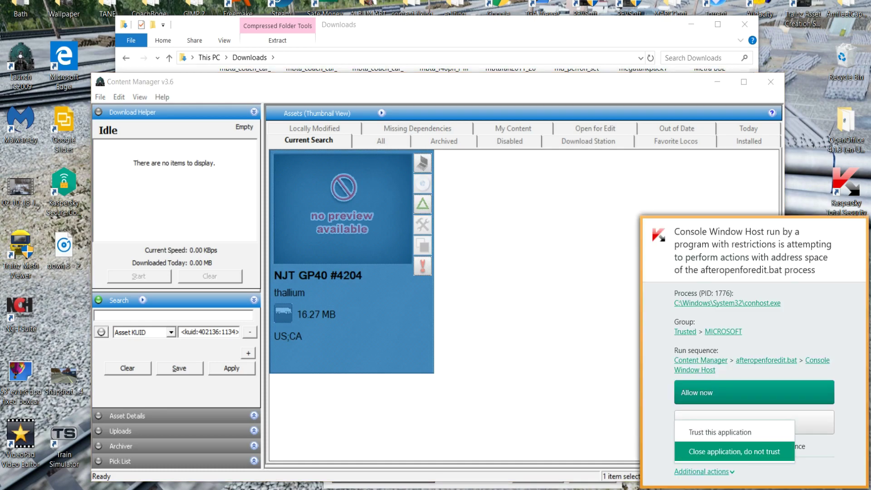
pyautogui.click(720, 432)
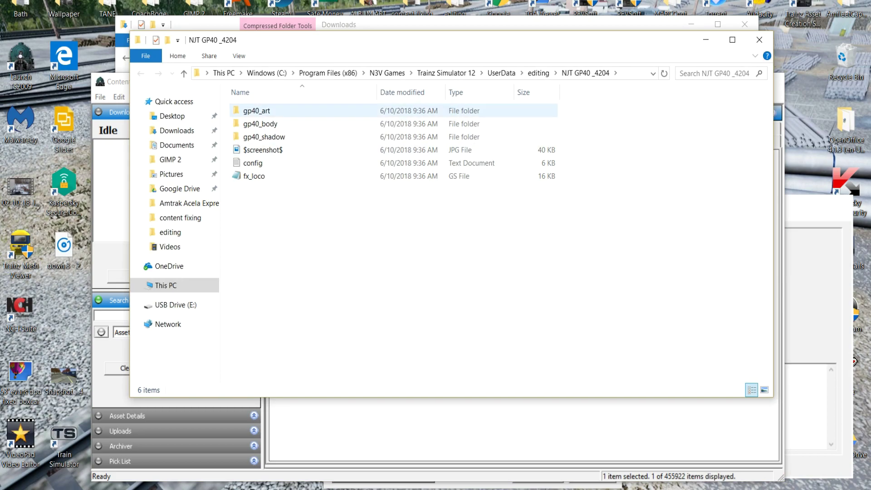
# Delete the gp40_art folder from the asset's files and recheck the asset's errors and warnings
pyautogui.rightClick(249, 111)
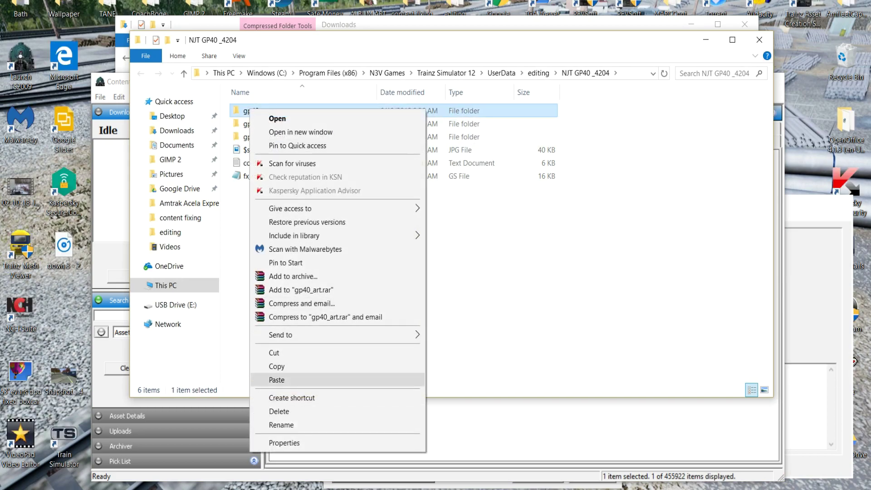
pyautogui.click(290, 411)
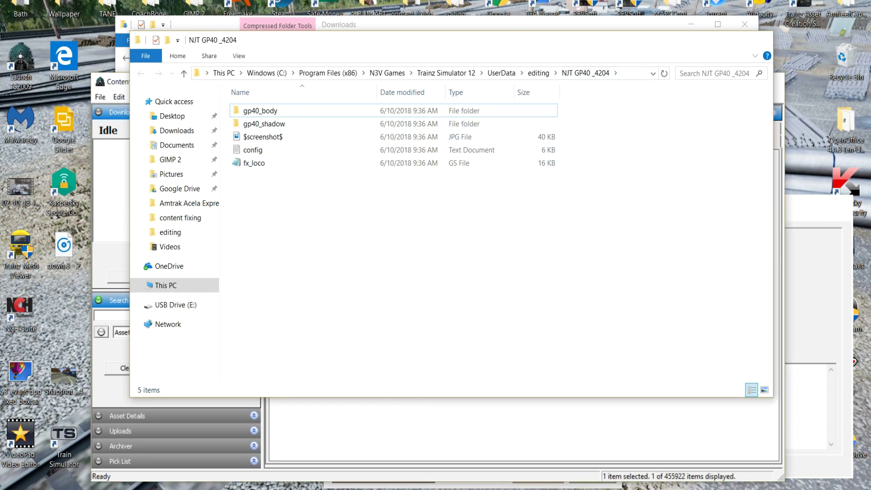
pyautogui.click(759, 39)
pyautogui.hotkey('ctrl', 'm')
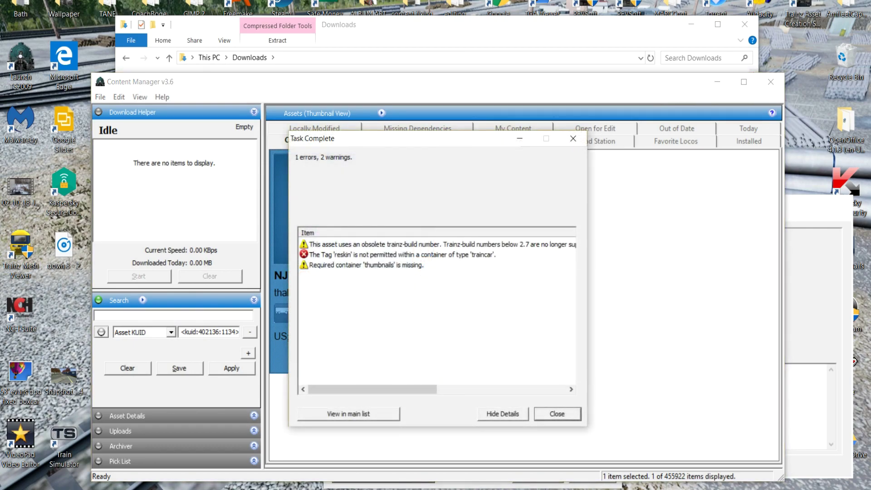
pyautogui.click(557, 413)
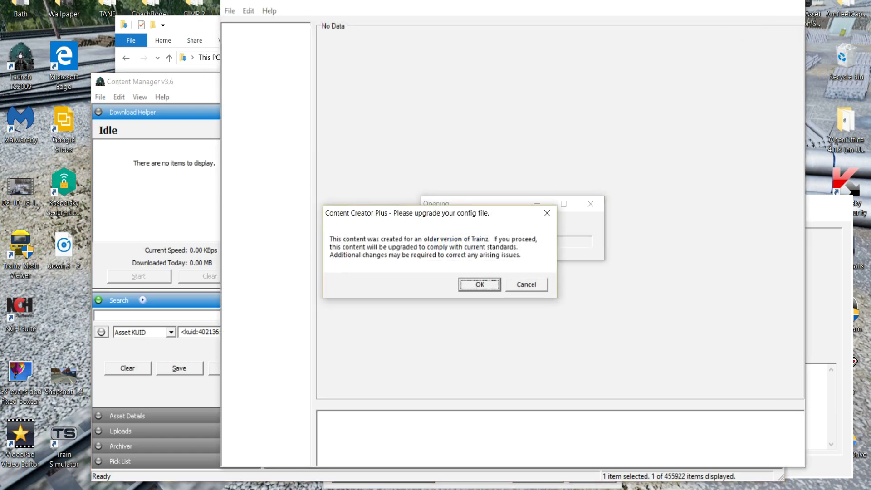
# Open the asset in Content Creator Plus, accepting the config upgrade, and set its interior to Lighted SD40-2 cab mechanism
pyautogui.press('Return')
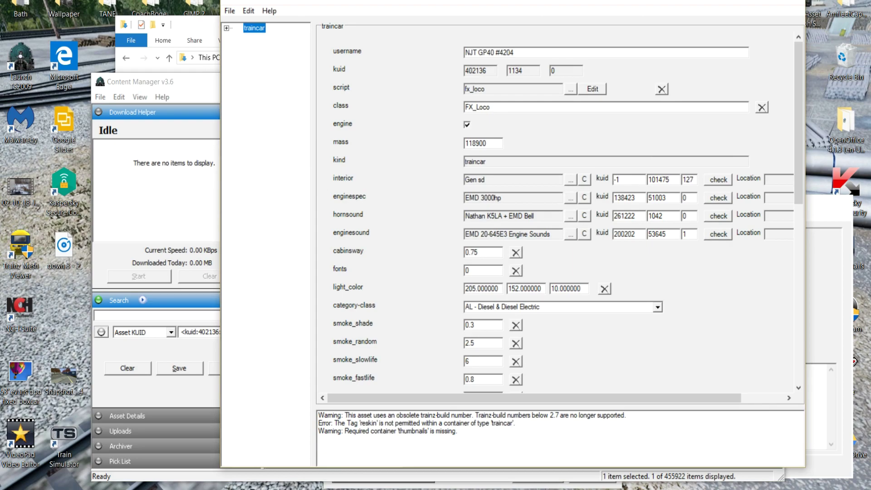
pyautogui.click(571, 179)
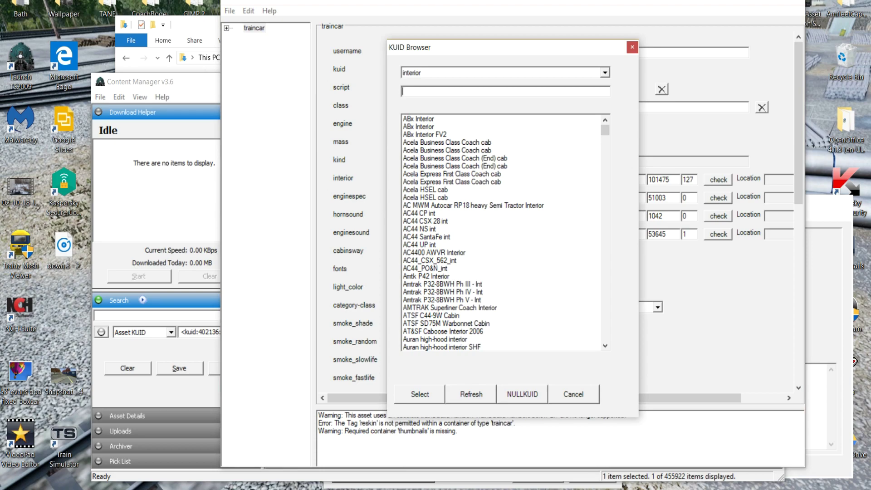
pyautogui.write('LIGH')
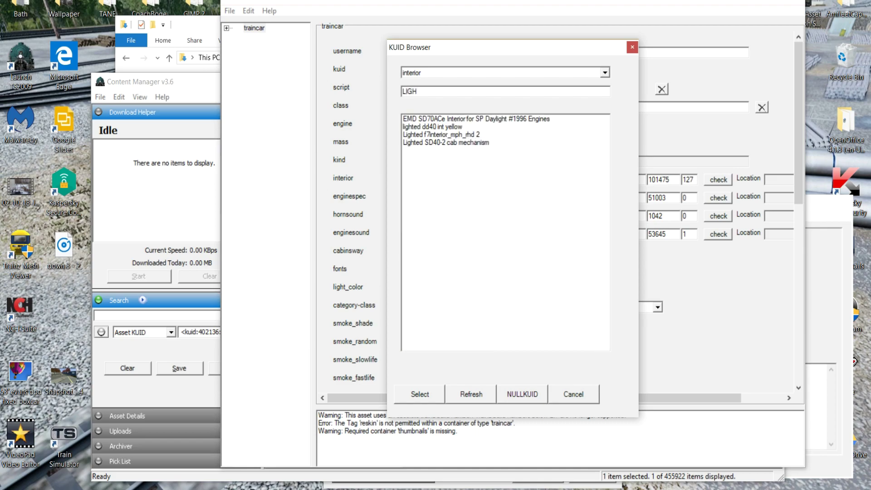
pyautogui.click(446, 142)
pyautogui.click(419, 393)
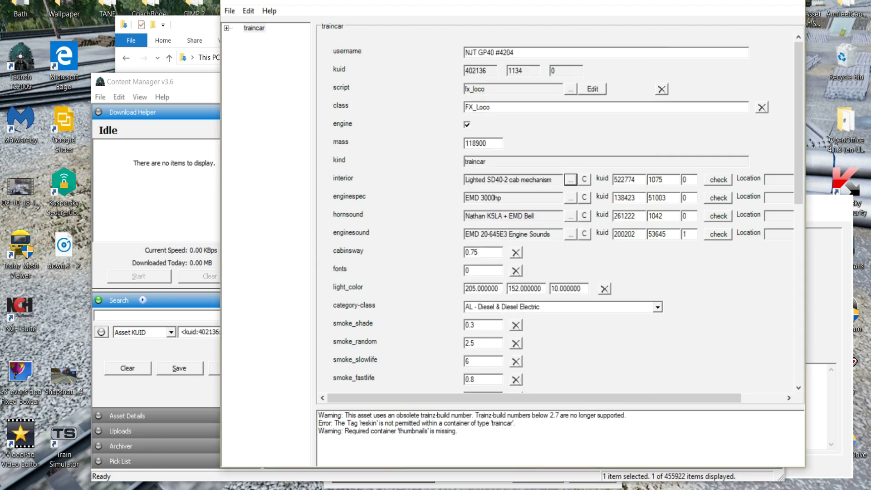
# Set the asset's hornsound to NJT GP40FH-2B & GP40-2 Horn, filtering the KUID Browser by NJT
pyautogui.click(570, 216)
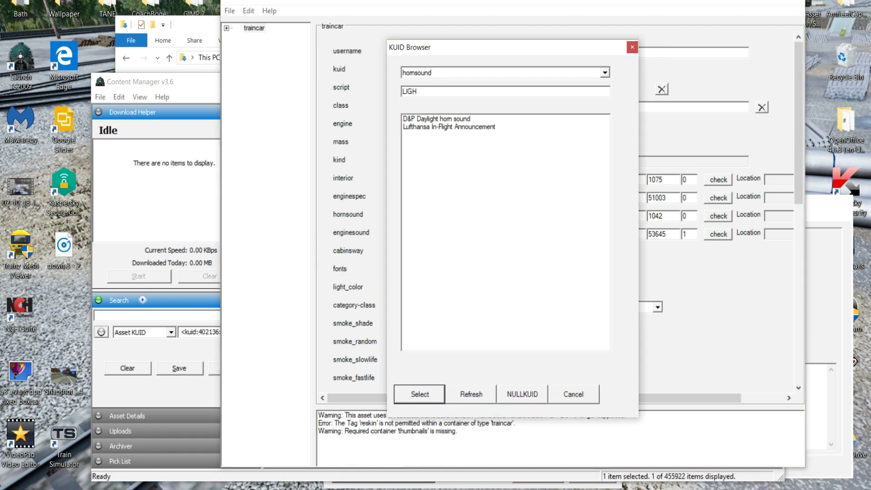
pyautogui.doubleClick(409, 91)
pyautogui.write('NJT')
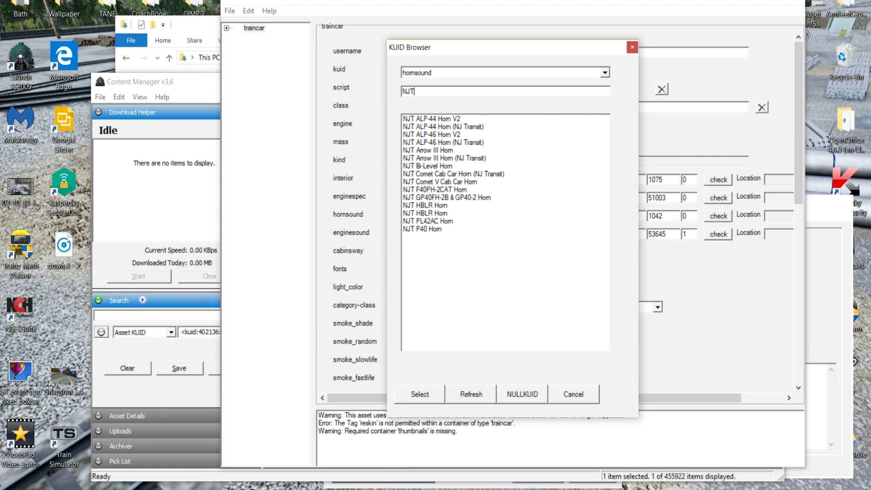
pyautogui.click(447, 198)
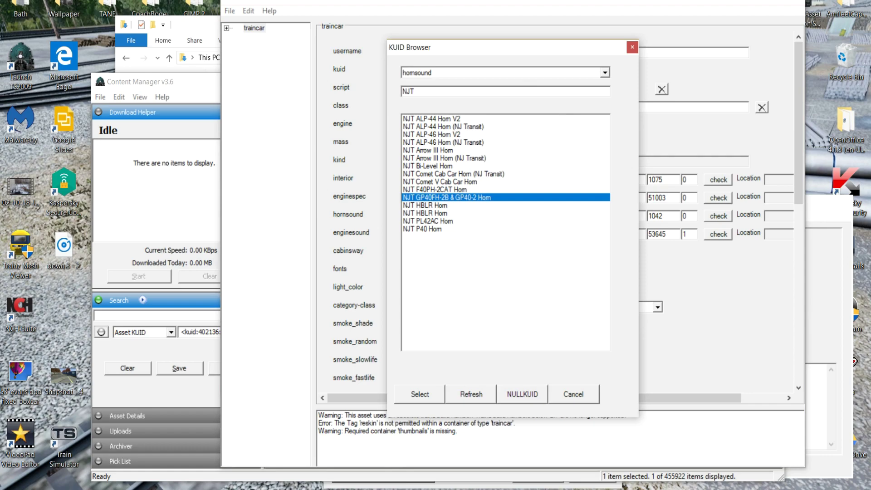
pyautogui.click(419, 395)
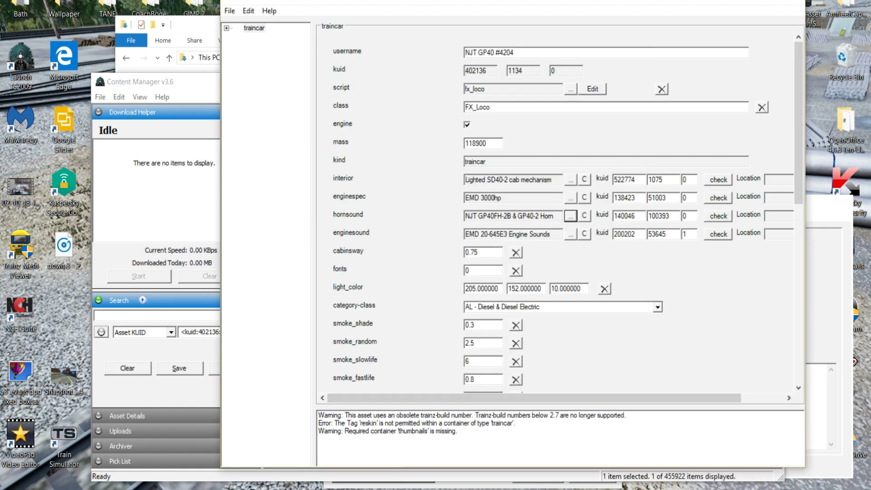
# Set the asset's enginesound to NJT GP40PH-2B Enginesound (NJ Transit)
pyautogui.click(570, 234)
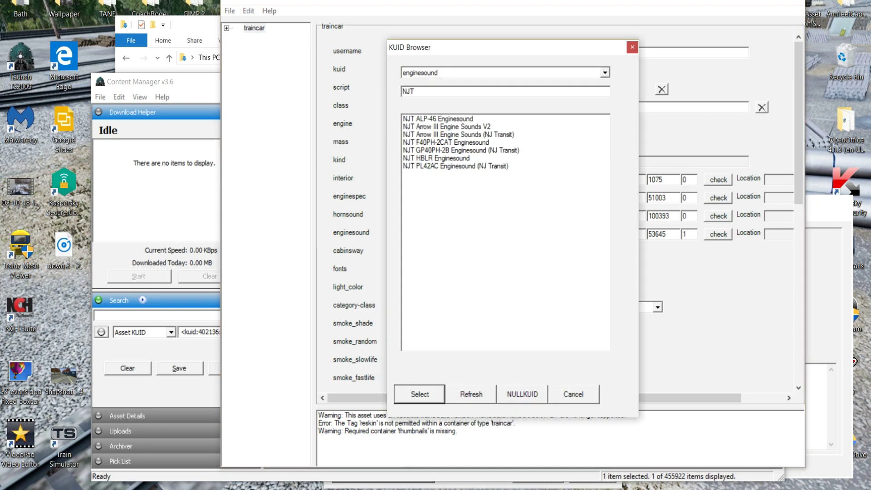
pyautogui.click(460, 151)
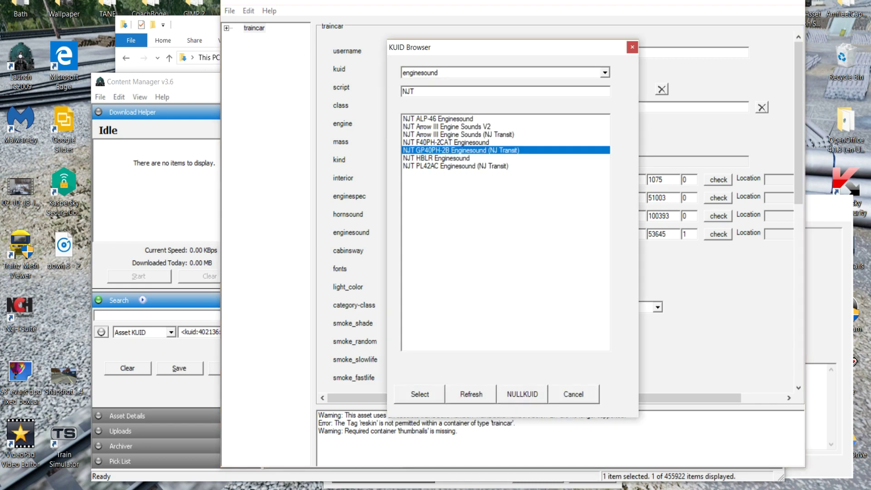
pyautogui.click(420, 395)
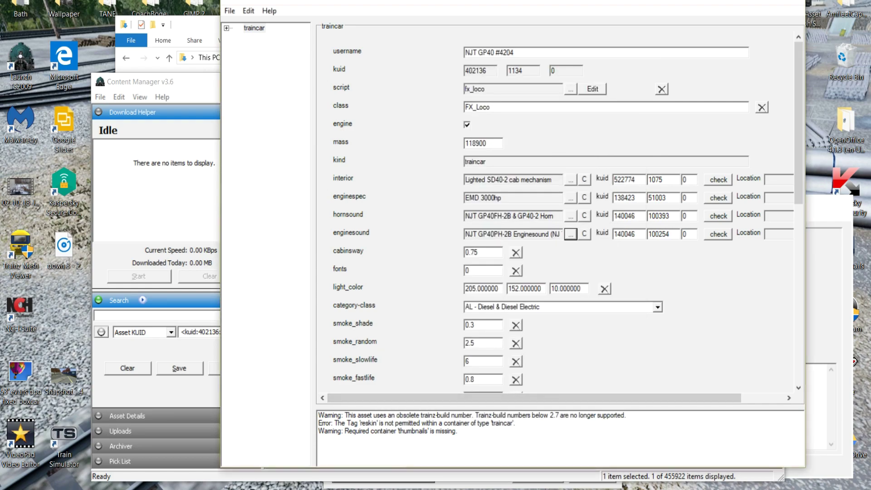
# Remove the reskin tag from the traincar container, then save the config file and close Content Creator Plus
pyautogui.click(226, 28)
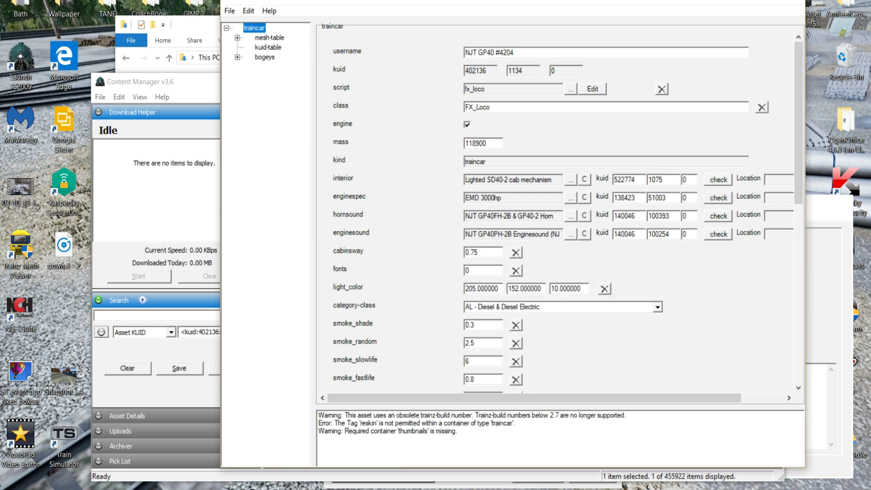
pyautogui.scroll(-5, 557, 209)
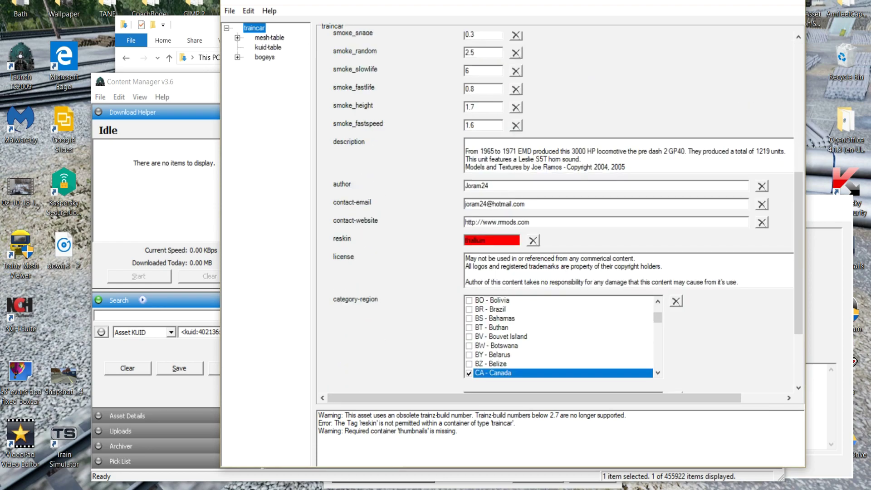
pyautogui.click(533, 241)
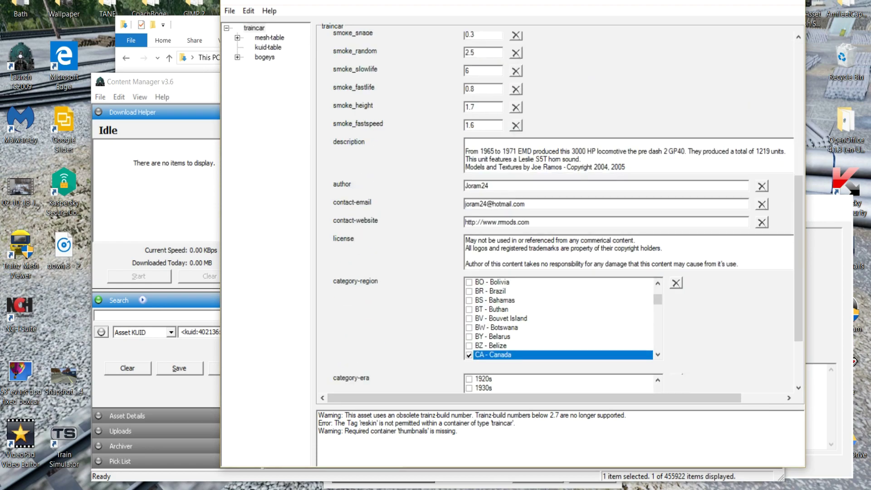
pyautogui.hotkey('ctrl', 's')
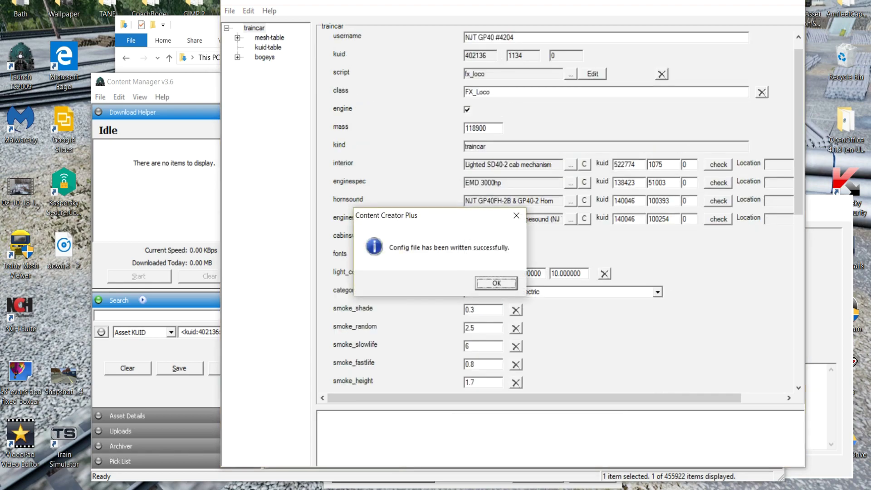
pyautogui.press('Return')
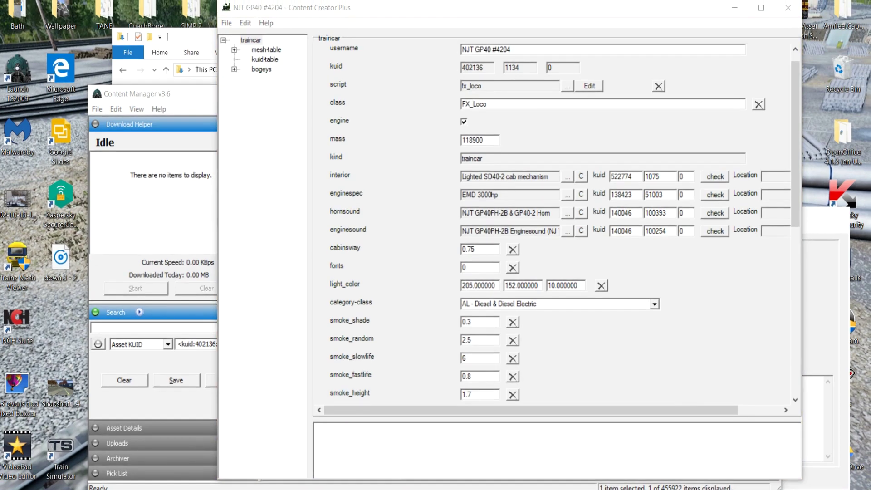
pyautogui.click(787, 7)
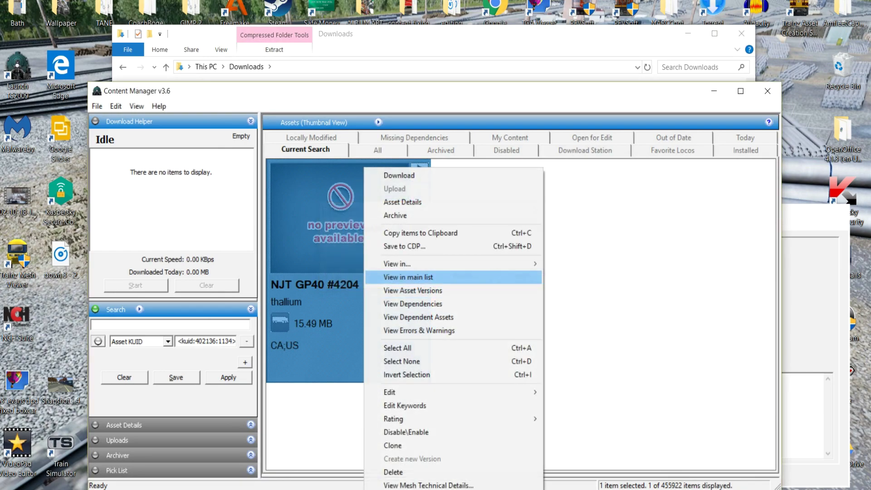
# View the NJT GP40 #4204 asset in Railyard from Content Manager
pyautogui.moveTo(453, 264)
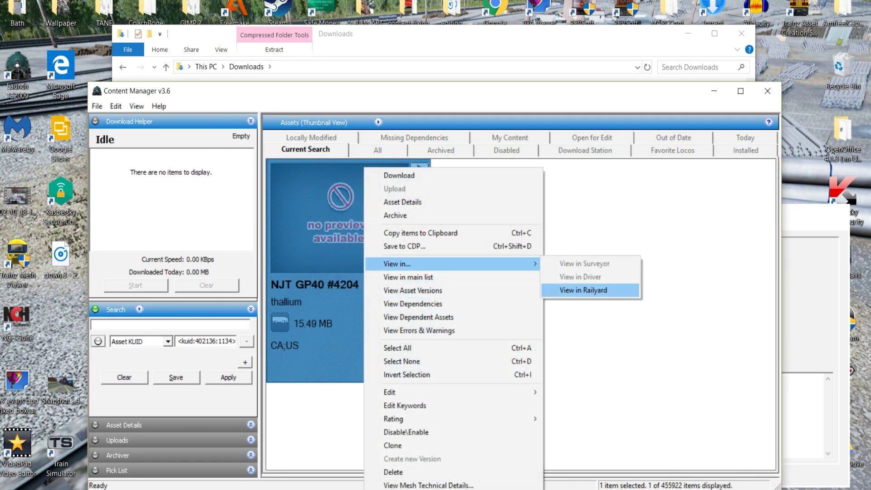
pyautogui.click(589, 290)
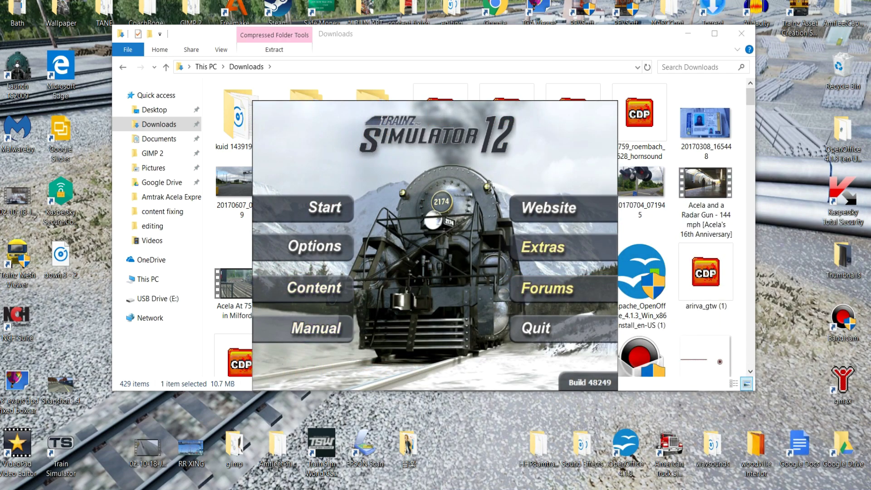
# Check the display settings in the Trainz Simulator 12 launcher and start the simulator, trusting the application in the security prompt
pyautogui.click(315, 246)
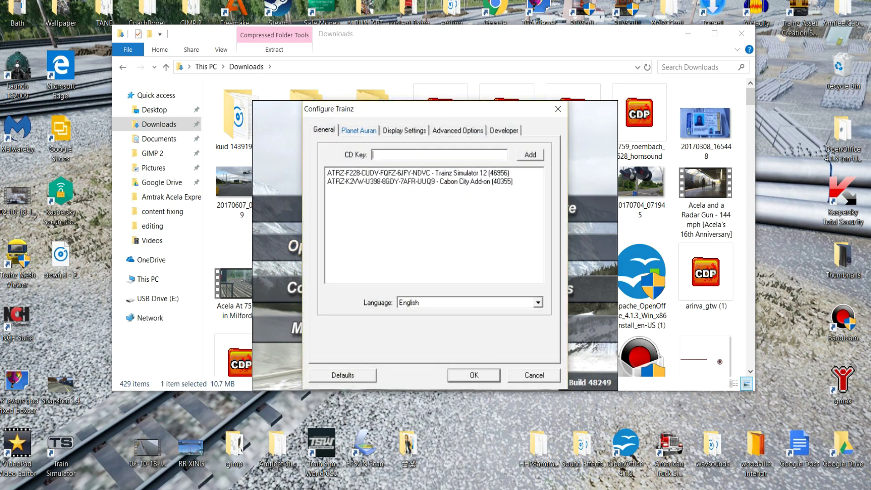
pyautogui.click(404, 130)
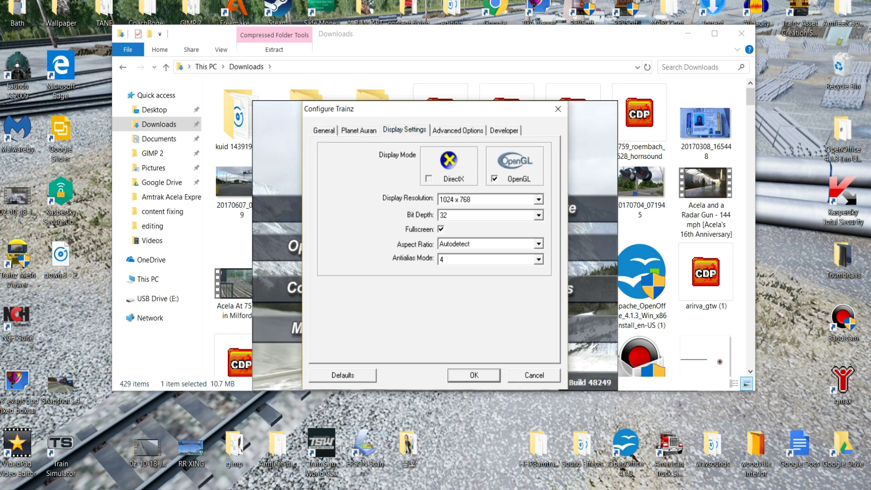
pyautogui.press('Return')
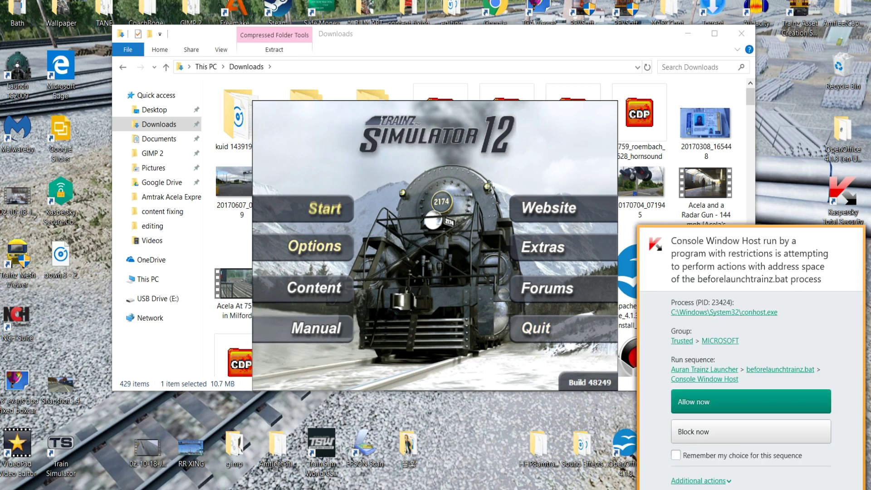
pyautogui.click(700, 481)
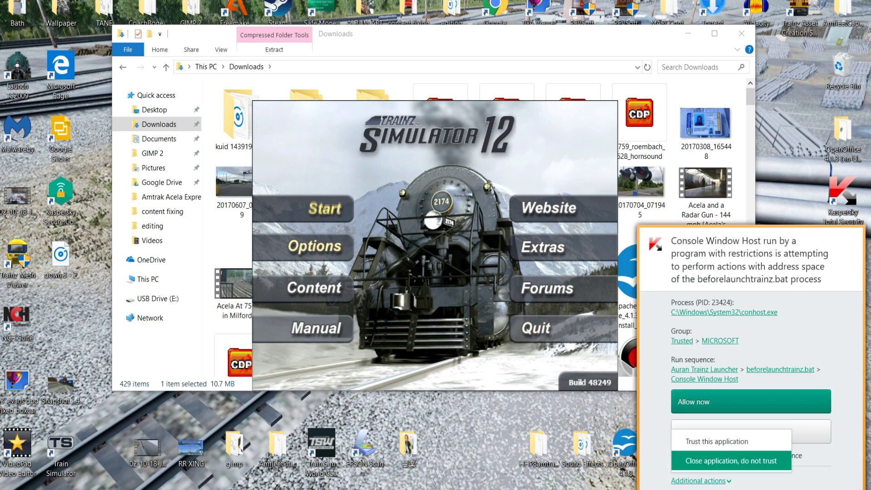
pyautogui.click(717, 441)
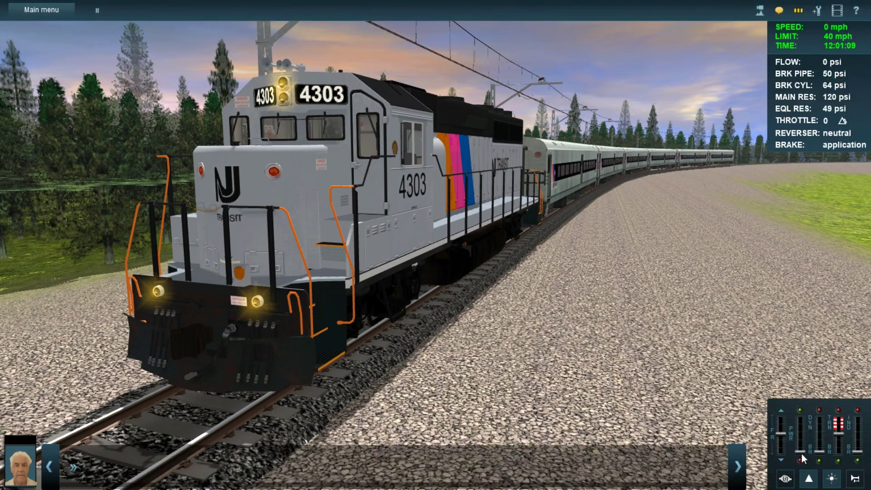
# Raise the NJ Transit locomotive's throttle to 8, lower it again, and hide the driving interface
pyautogui.moveTo(801, 453); pyautogui.dragTo(794, 386)
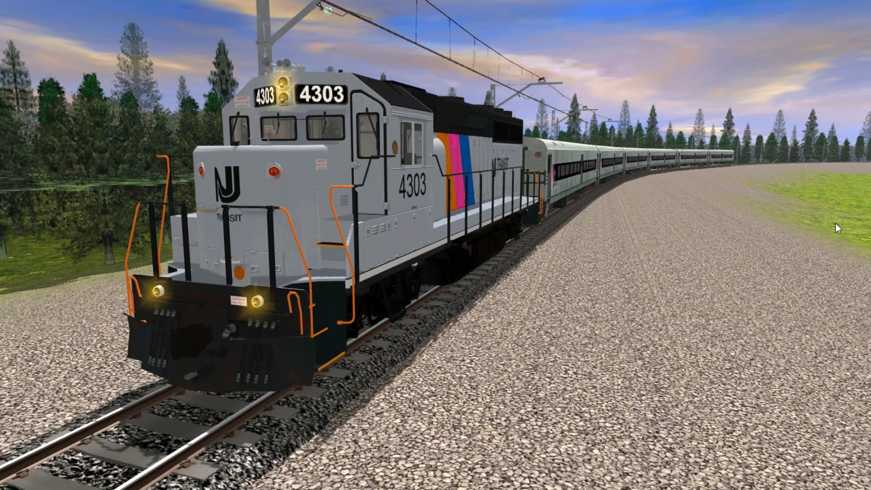
pyautogui.press('F5')
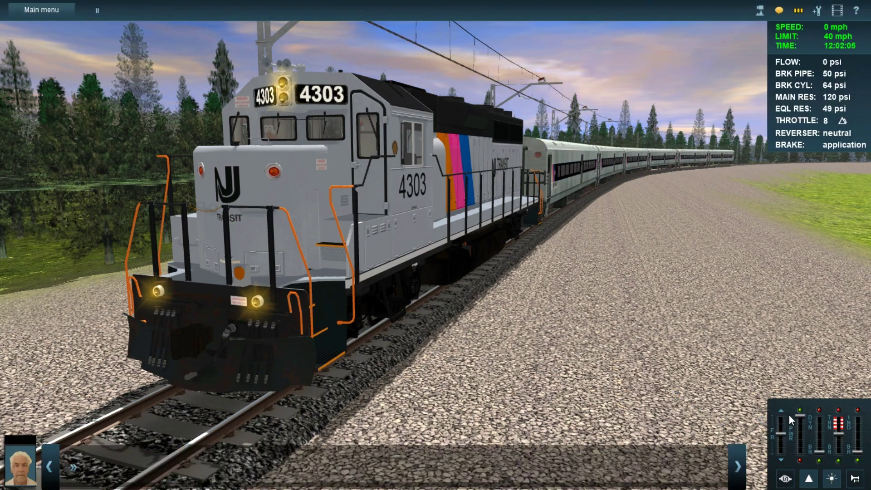
pyautogui.moveTo(798, 416); pyautogui.dragTo(806, 470)
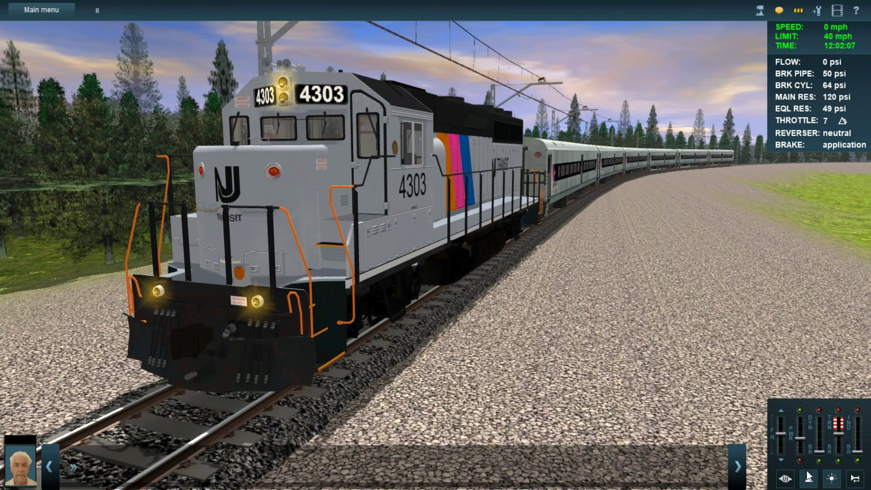
pyautogui.press('F5')
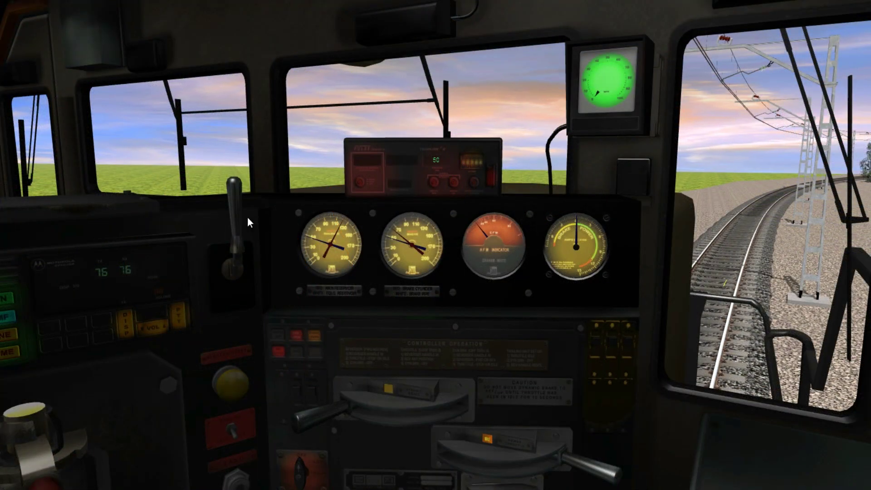
# Slide open the side windows on both sides of the locomotive cab, switching between the interior camera views to reach them
pyautogui.moveTo(239, 217); pyautogui.dragTo(317, 455)
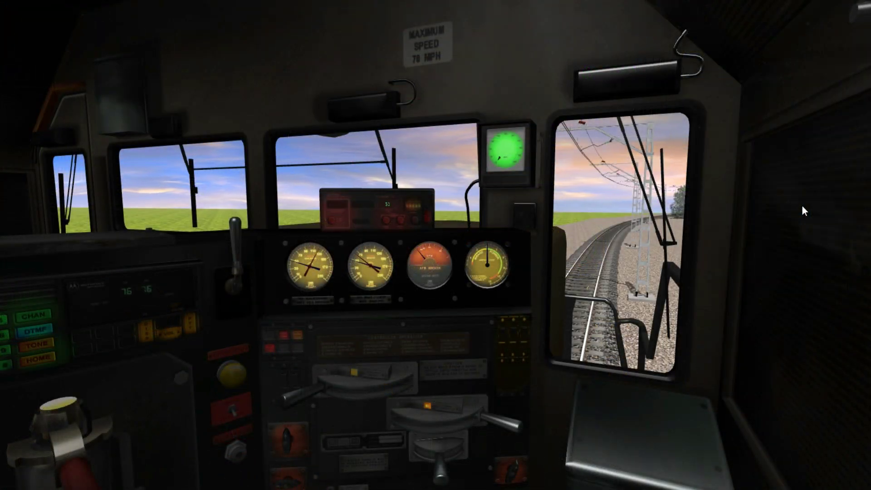
pyautogui.press(']')
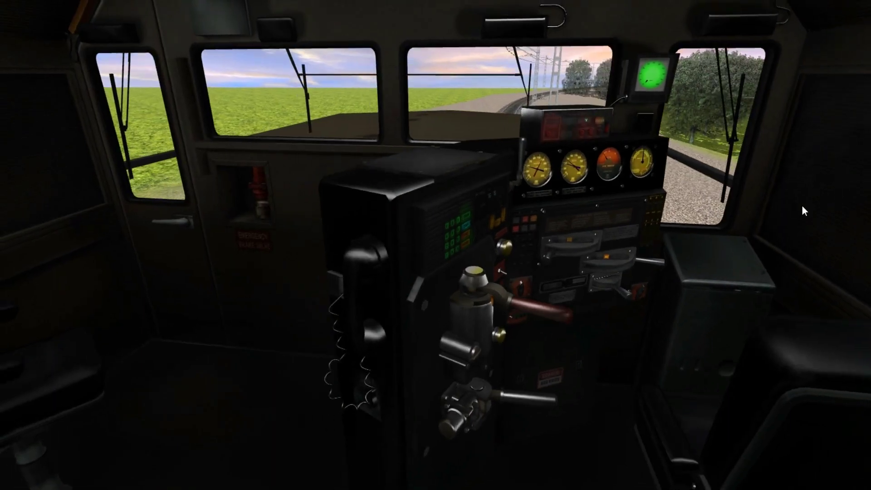
pyautogui.press(']')
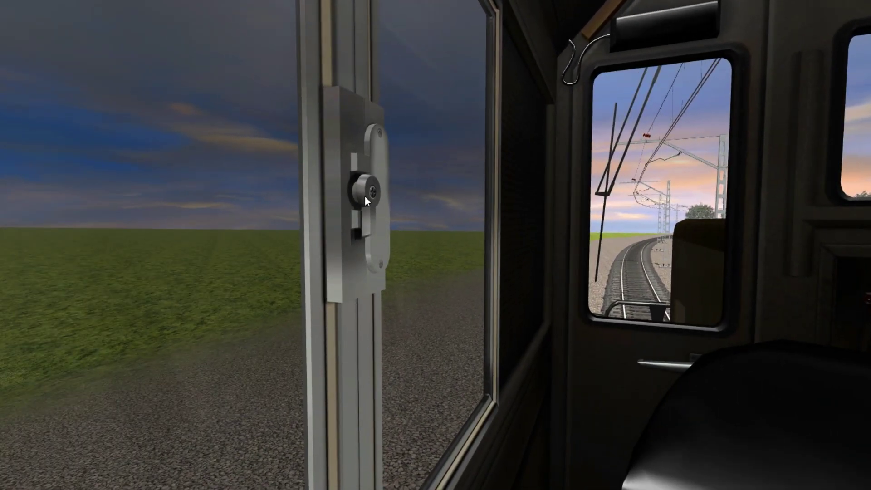
pyautogui.click(366, 195)
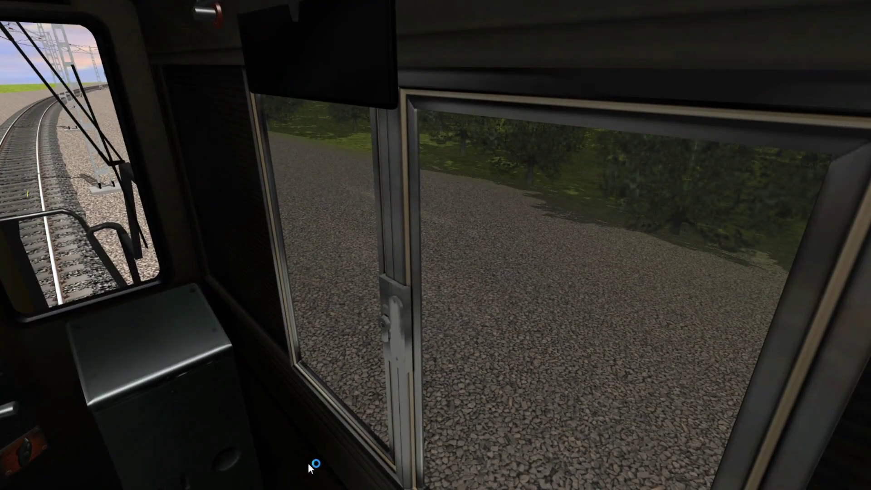
pyautogui.moveTo(383, 346); pyautogui.dragTo(249, 307)
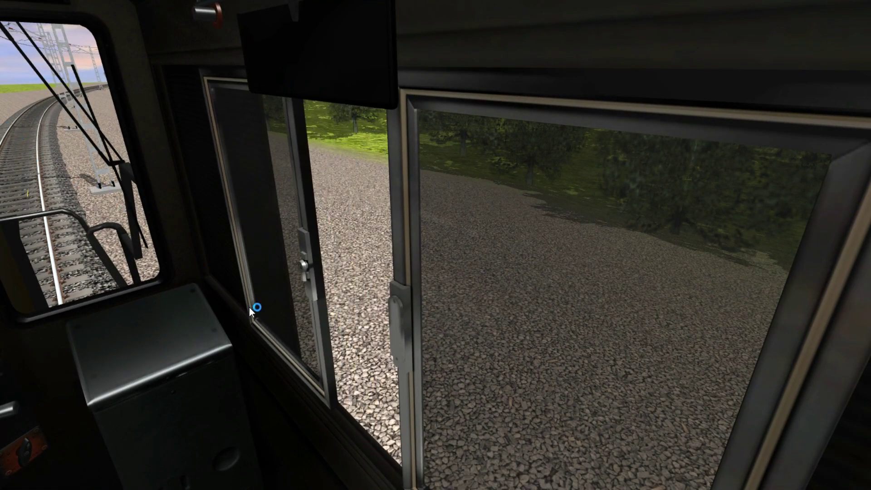
pyautogui.moveTo(404, 333); pyautogui.dragTo(864, 483)
# Examine the cab interior from its different viewpoints, including the rear door, control stand, front windows and opened side windows
pyautogui.press('Right')
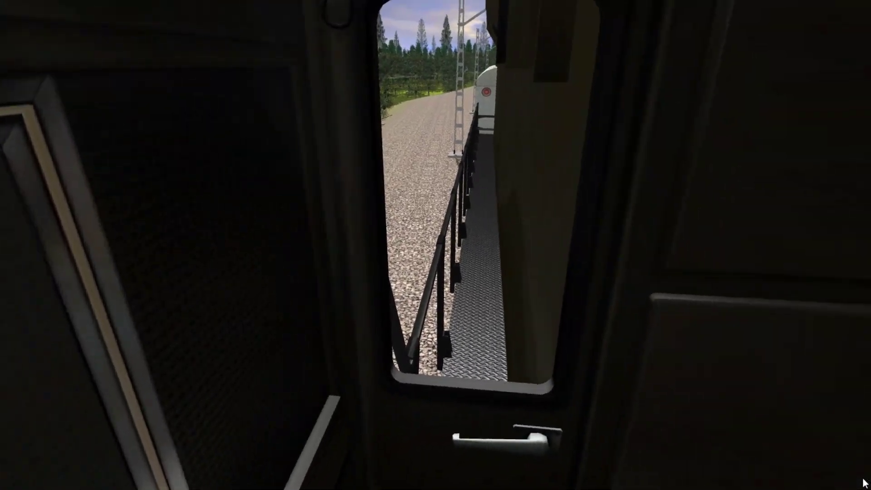
pyautogui.press('Right')
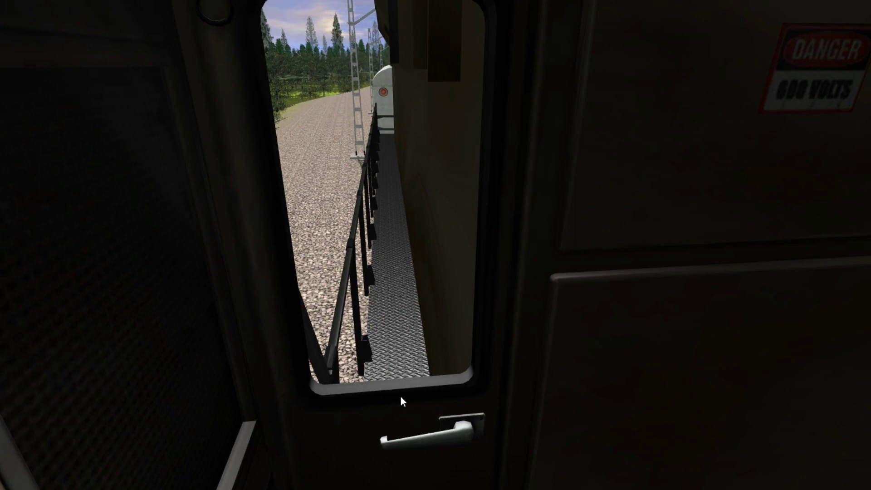
pyautogui.press('Left')
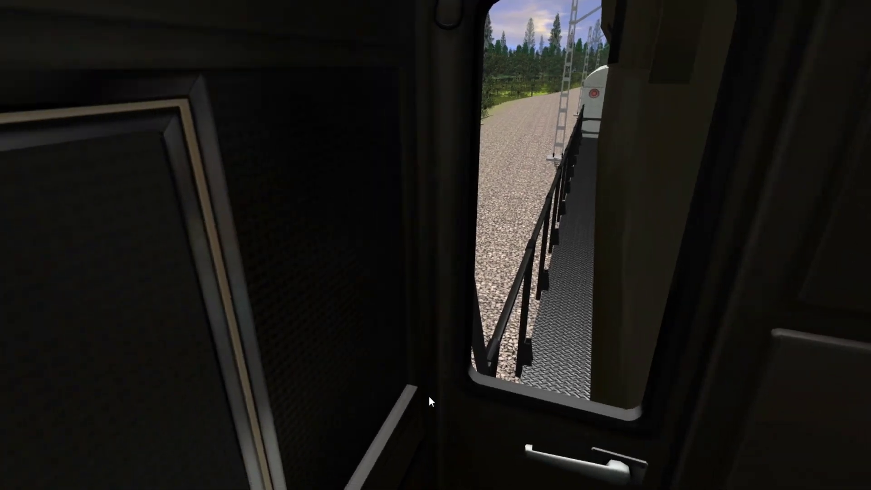
pyautogui.press('Left')
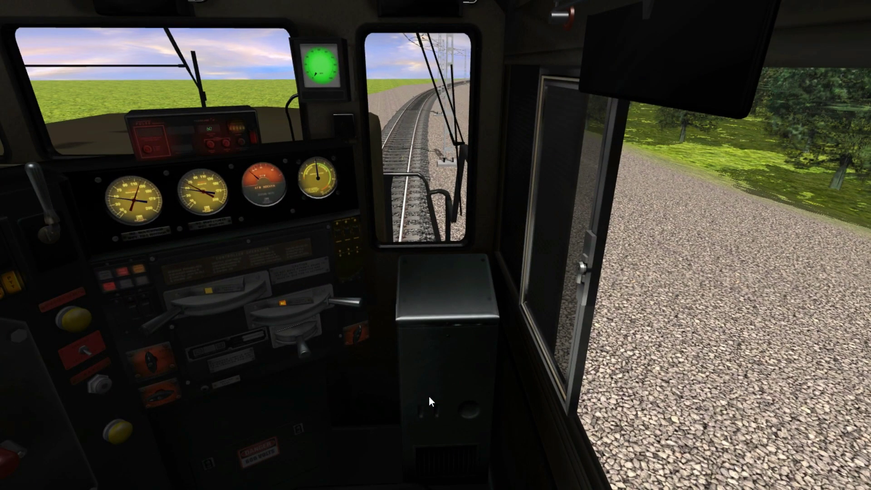
pyautogui.press('Left')
pyautogui.press('Left')
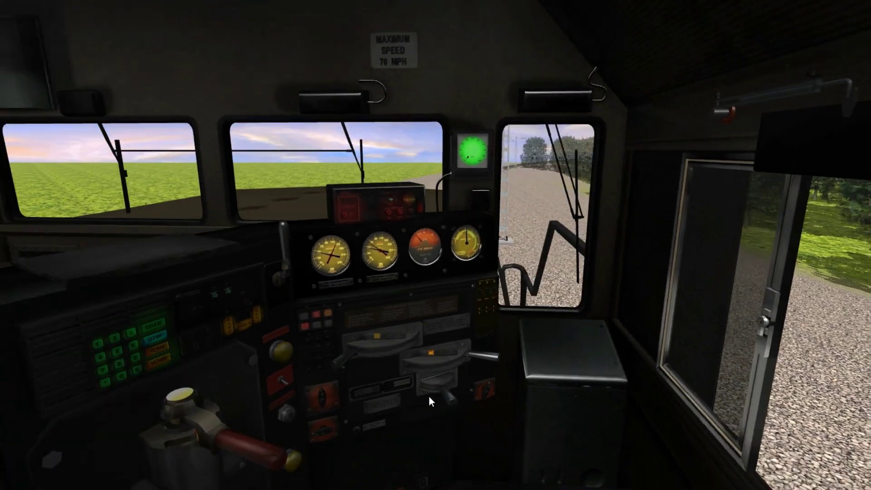
pyautogui.press('Left')
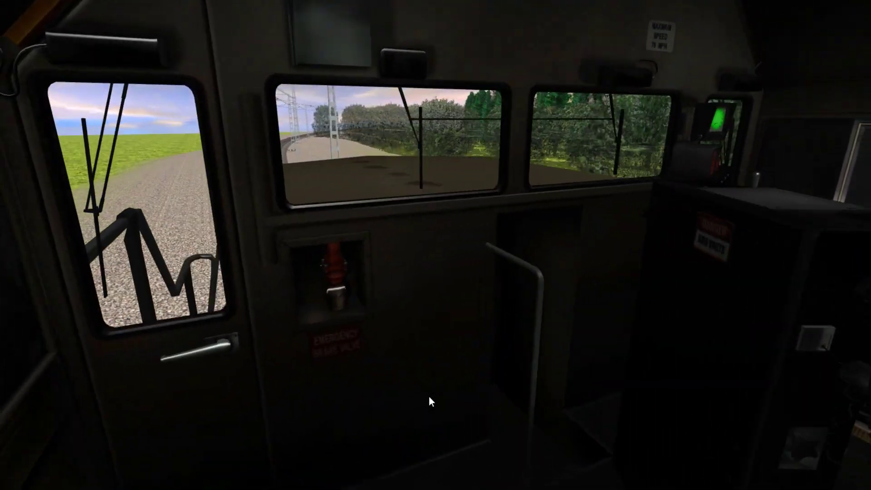
pyautogui.press('Left')
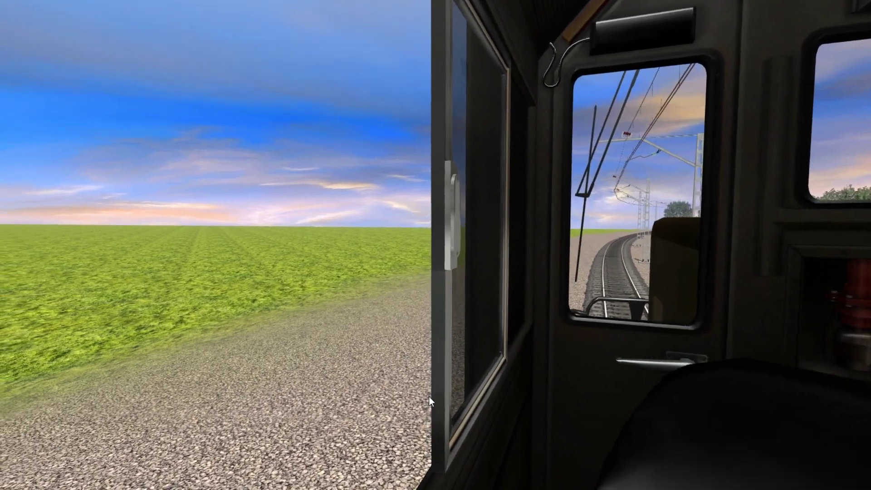
pyautogui.press(']')
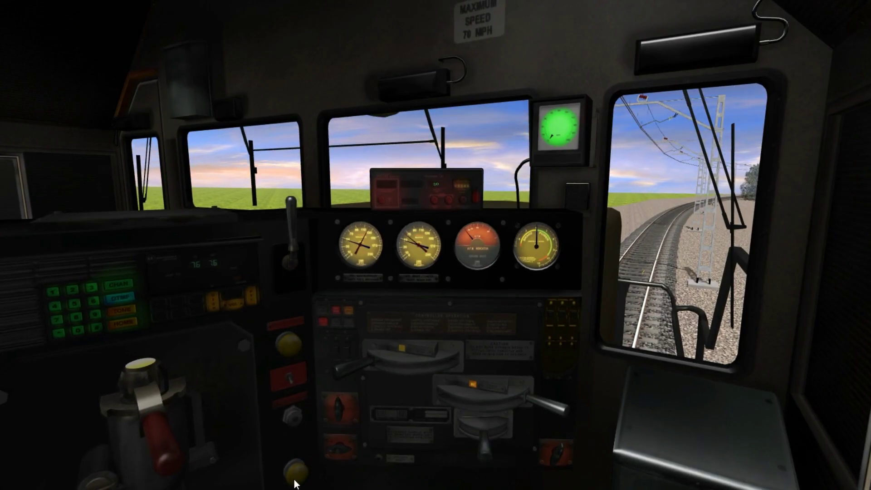
# Show the driving interface again, raise the locomotive's throttle to 8 and bring it back down
pyautogui.press('F5')
pyautogui.moveTo(802, 451); pyautogui.dragTo(802, 393)
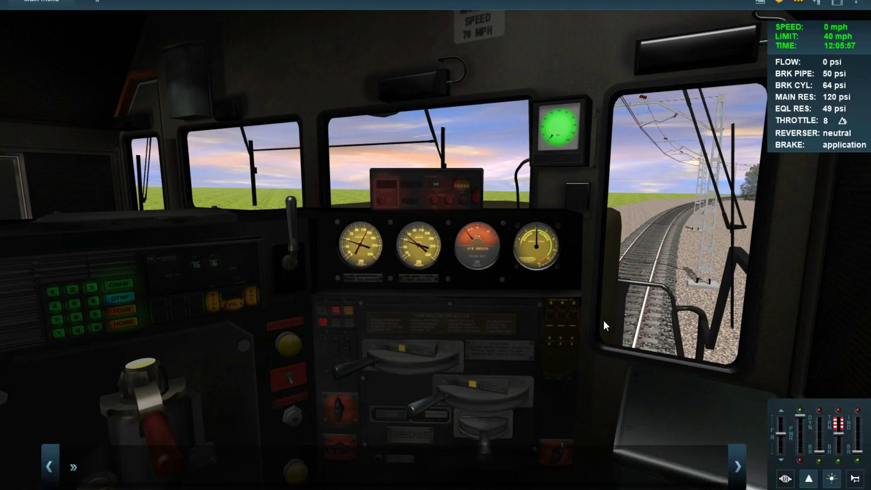
pyautogui.click(801, 429)
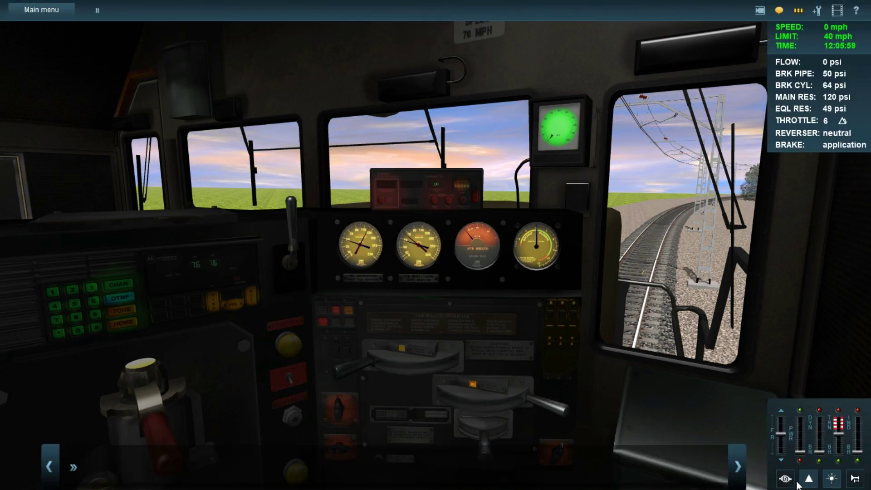